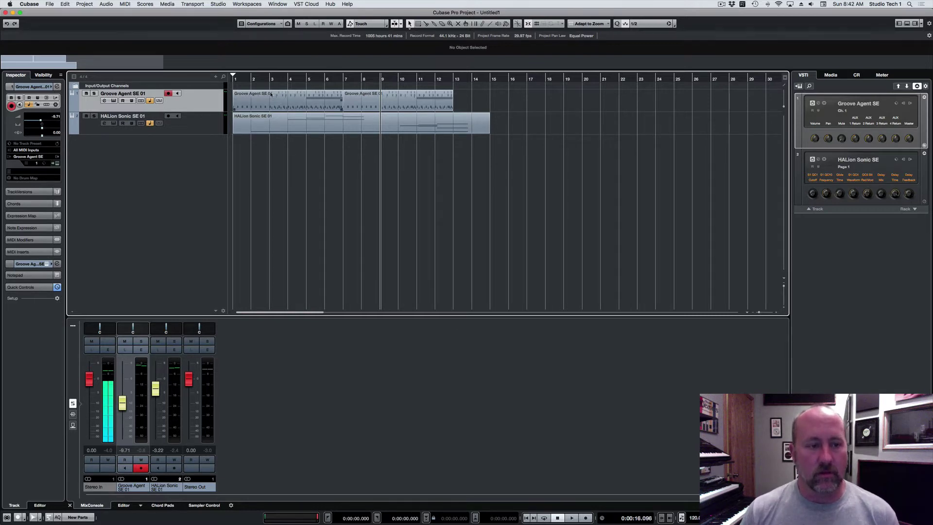
Place the playhead at bar 2 and look over the Groove Agent SE instrument's pads and mixer page.
{"action": "left_click", "coordinate": [255, 79]}
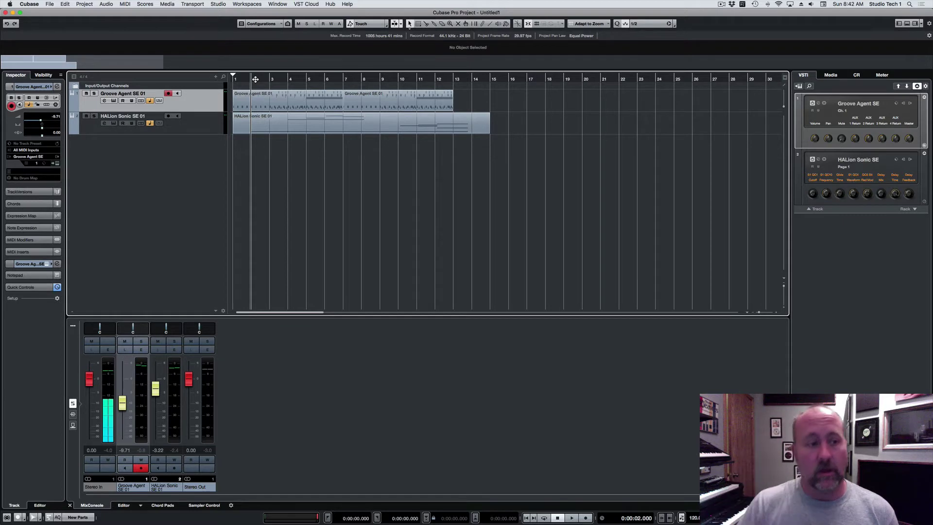
{"action": "left_click", "coordinate": [57, 164]}
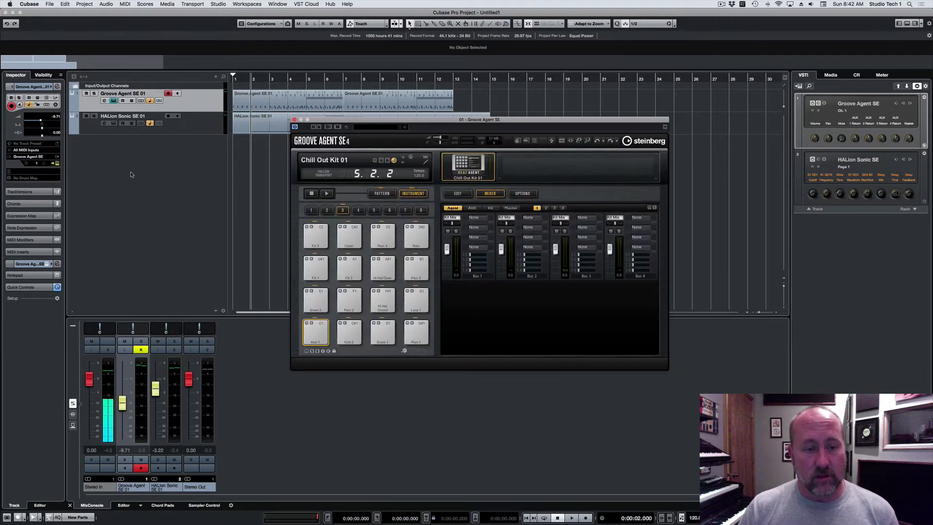
{"action": "left_click", "coordinate": [484, 195]}
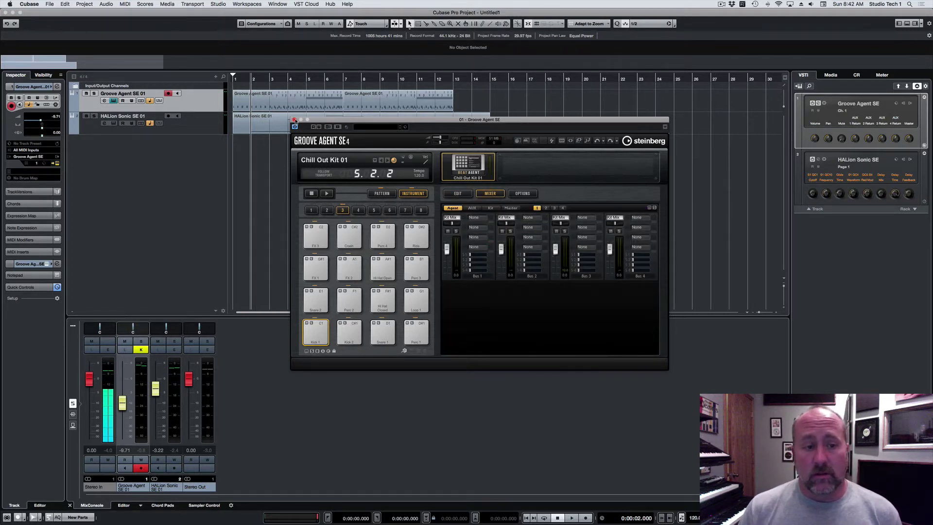
{"action": "left_click", "coordinate": [295, 119]}
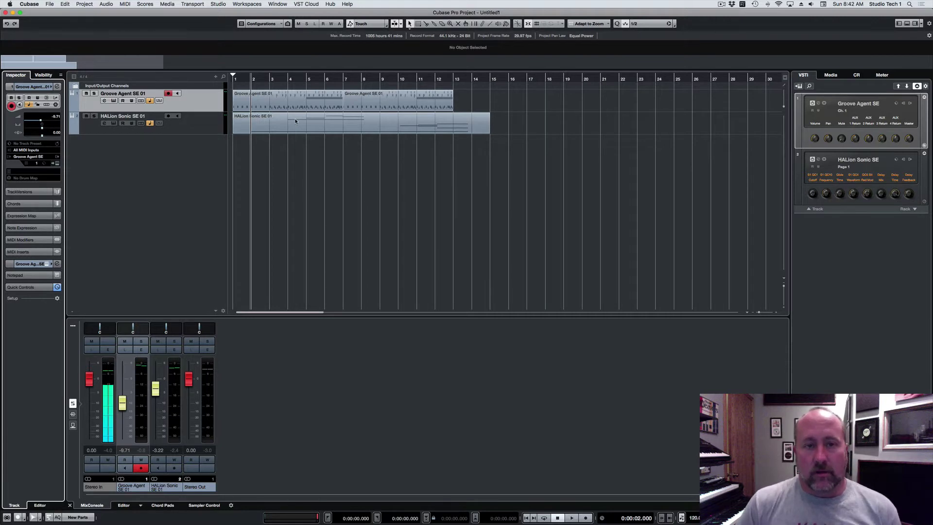
Dissolve the first Groove Agent SE 01 part using Separate Pitches and Optimized Display, and undo the dissolve.
{"action": "left_click", "coordinate": [289, 102]}
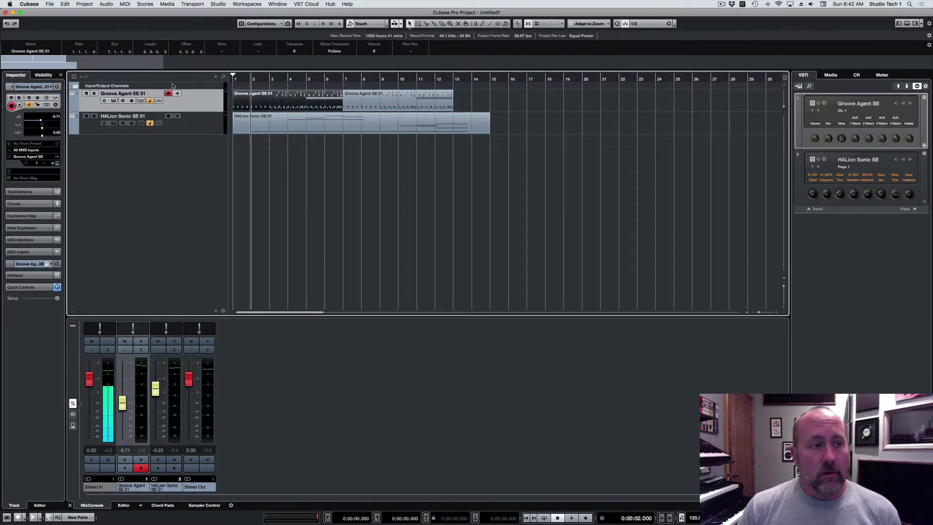
{"action": "left_click", "coordinate": [121, 4]}
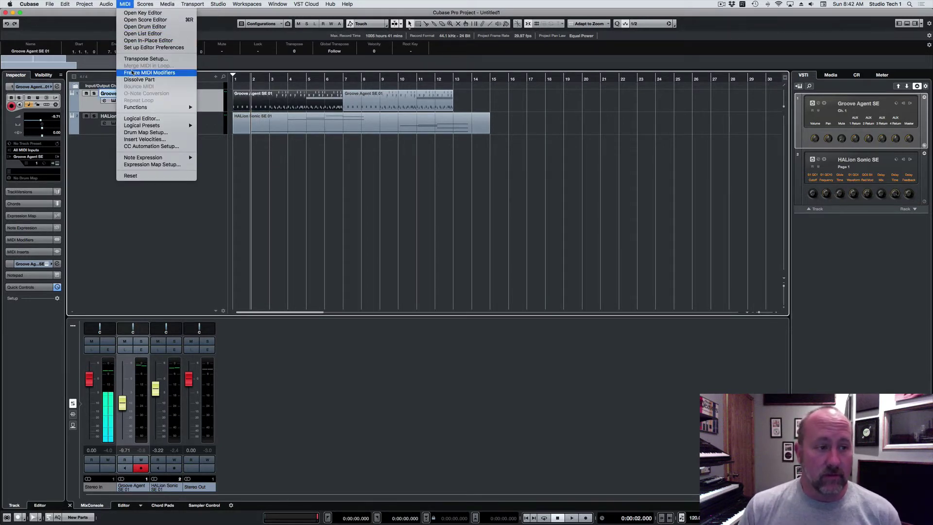
{"action": "left_click", "coordinate": [140, 81]}
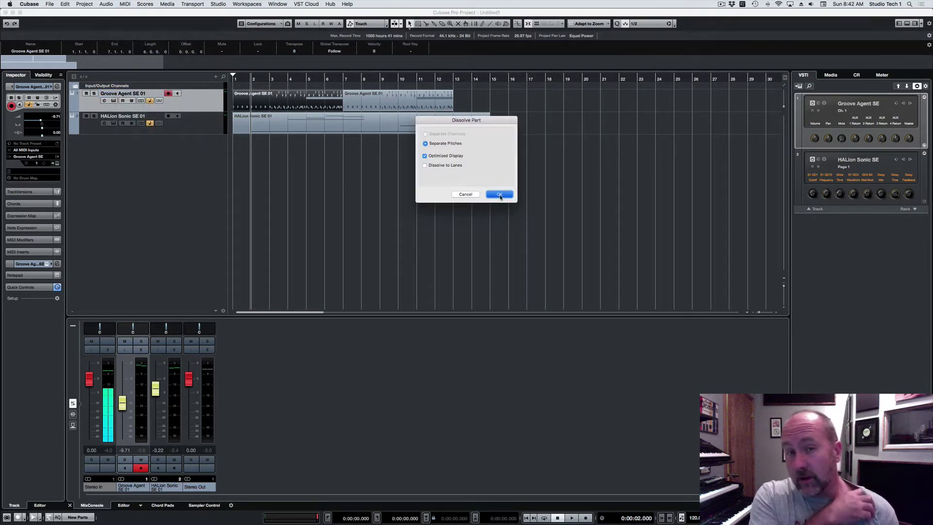
{"action": "left_click", "coordinate": [500, 194]}
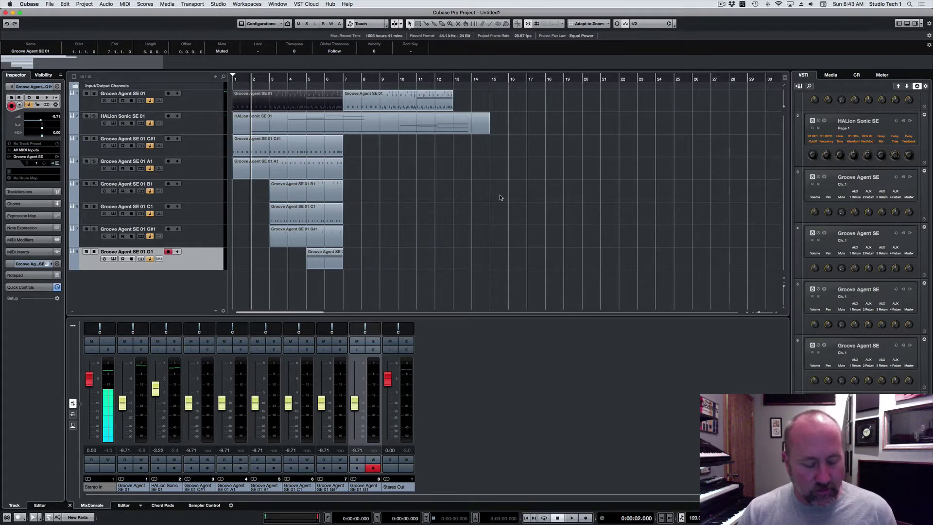
{"action": "key", "text": "super+z"}
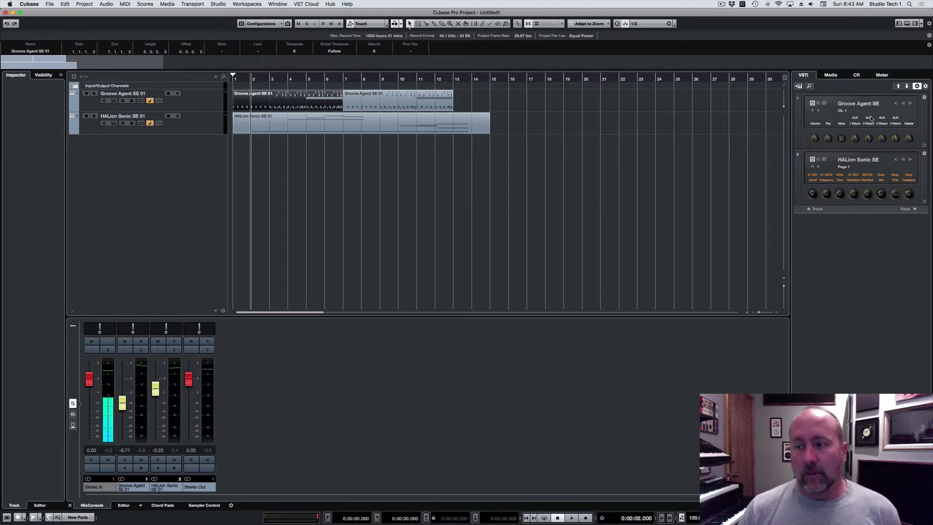
Activate all outputs of Groove Agent SE and deactivate the additional ones again.
{"action": "left_click", "coordinate": [911, 104]}
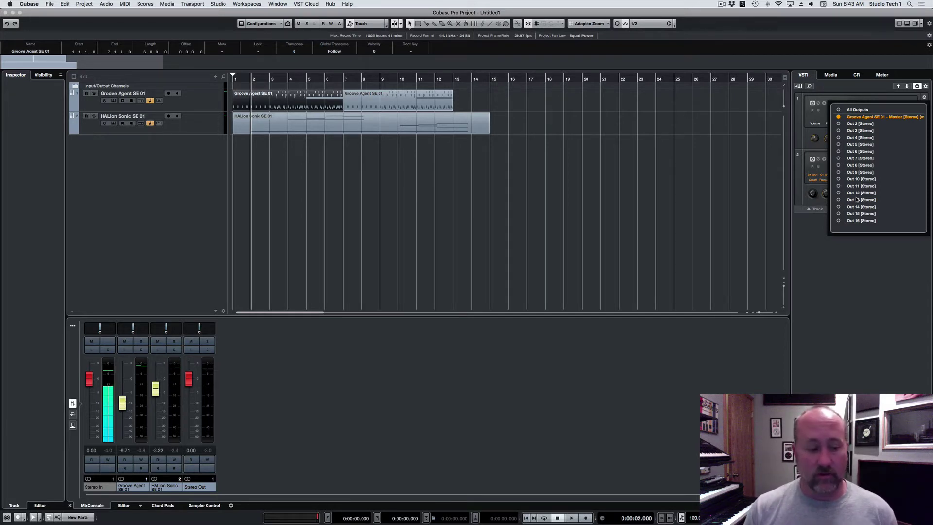
{"action": "left_click", "coordinate": [838, 110]}
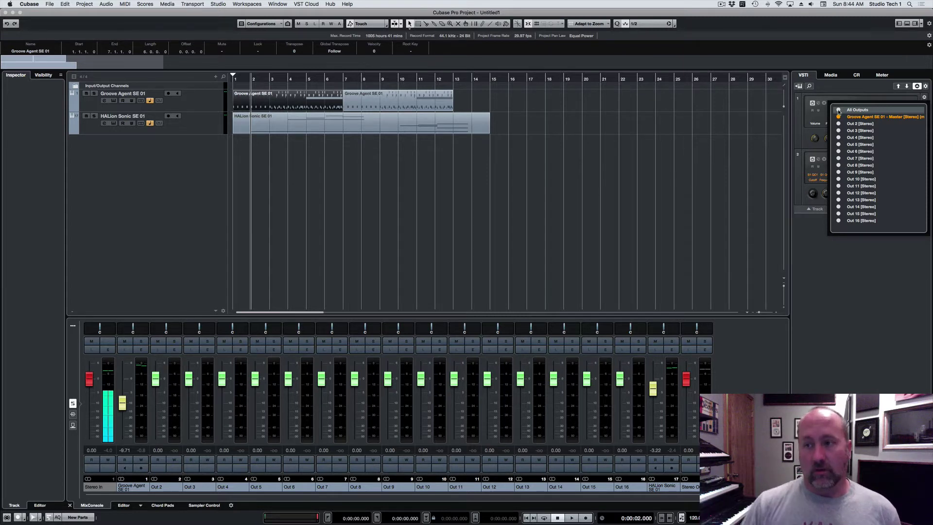
{"action": "left_click", "coordinate": [839, 111]}
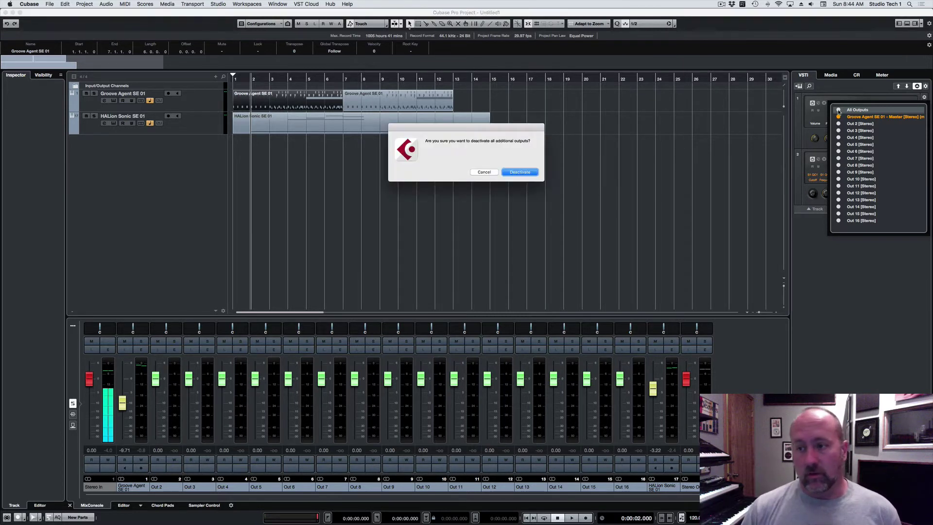
{"action": "left_click", "coordinate": [518, 172]}
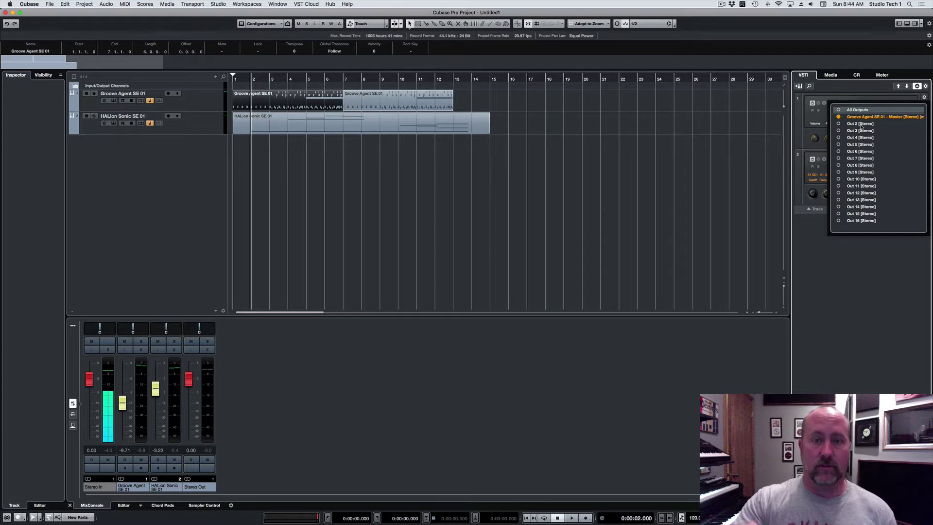
Activate only the additional stereo outputs Out 2, Out 3 and Out 4 for Groove Agent SE.
{"action": "left_click", "coordinate": [838, 123]}
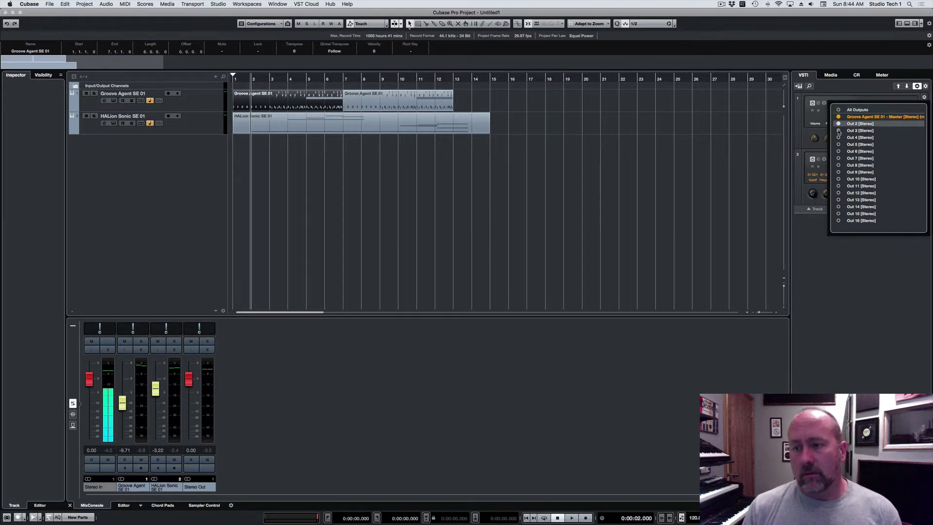
{"action": "left_click", "coordinate": [838, 131]}
{"action": "left_click", "coordinate": [838, 138]}
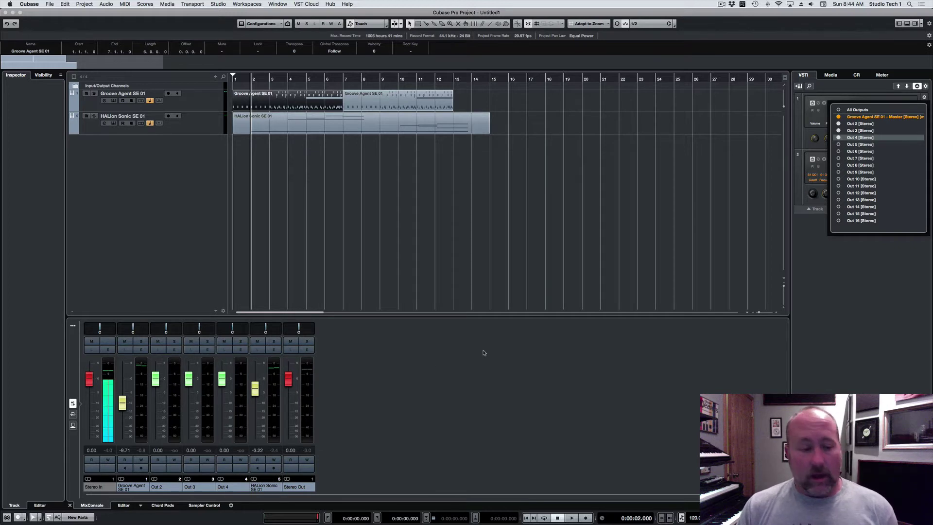
{"action": "left_click", "coordinate": [176, 488]}
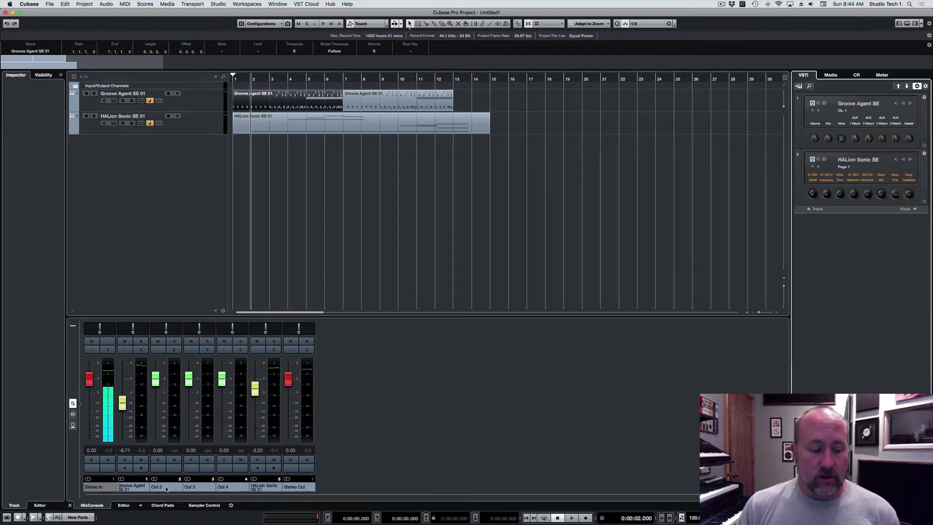
Rename the mixer channels Out 2, Out 3 and Out 4 to Kick, Snare and FX.
{"action": "double_click", "coordinate": [161, 487]}
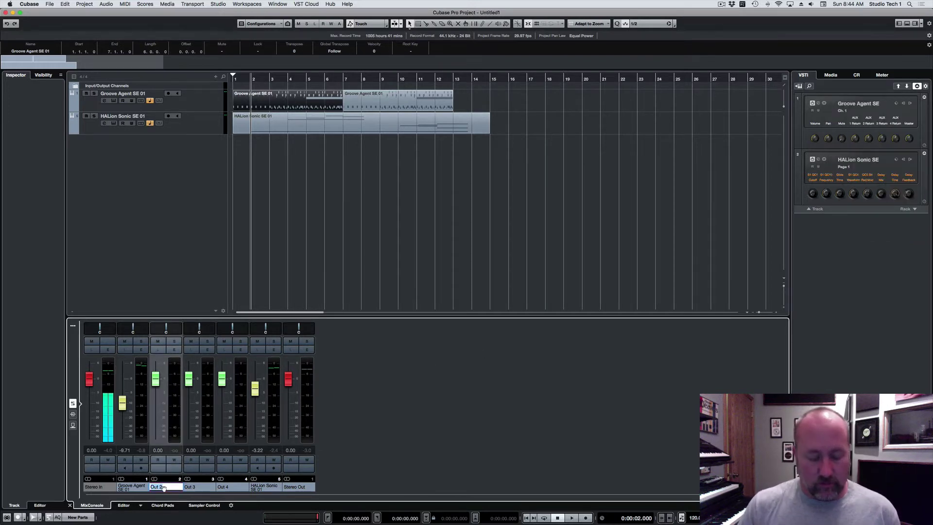
{"action": "type", "text": "Kick"}
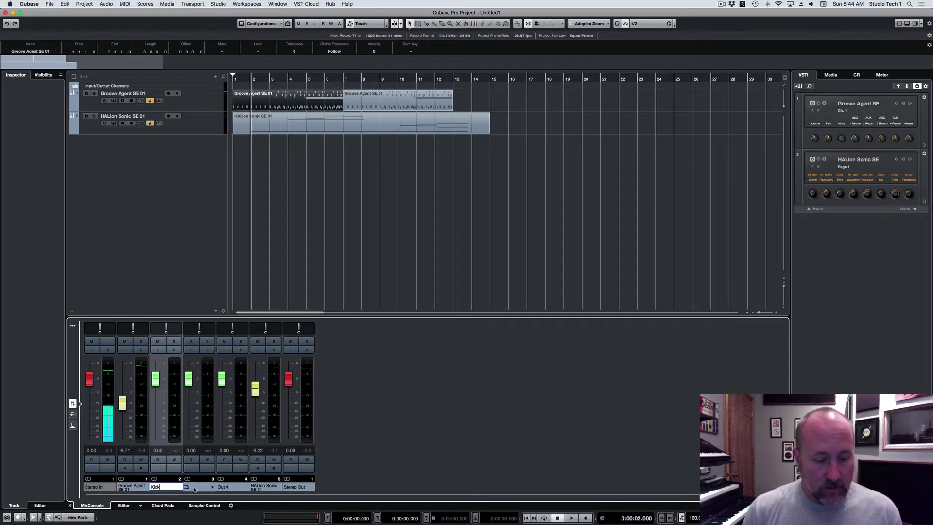
{"action": "double_click", "coordinate": [192, 488]}
{"action": "type", "text": "Snare"}
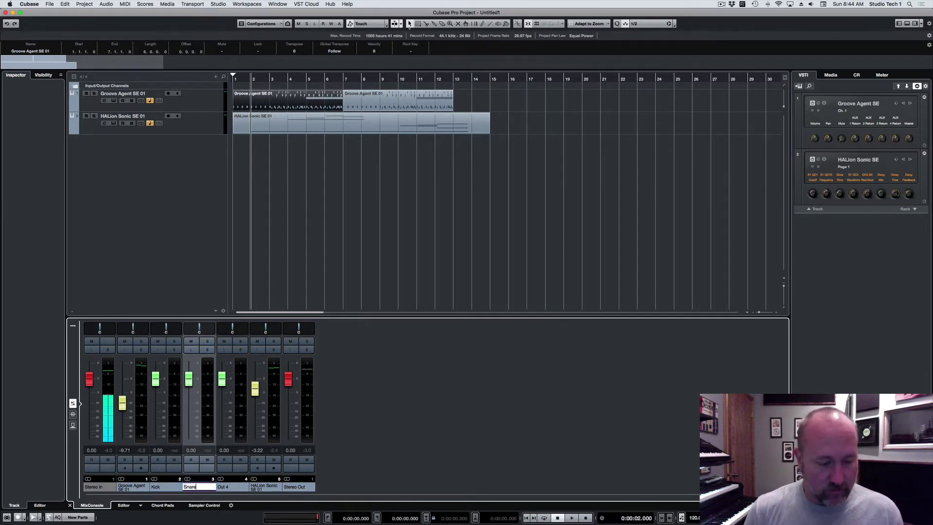
{"action": "double_click", "coordinate": [233, 488]}
{"action": "type", "text": "FX"}
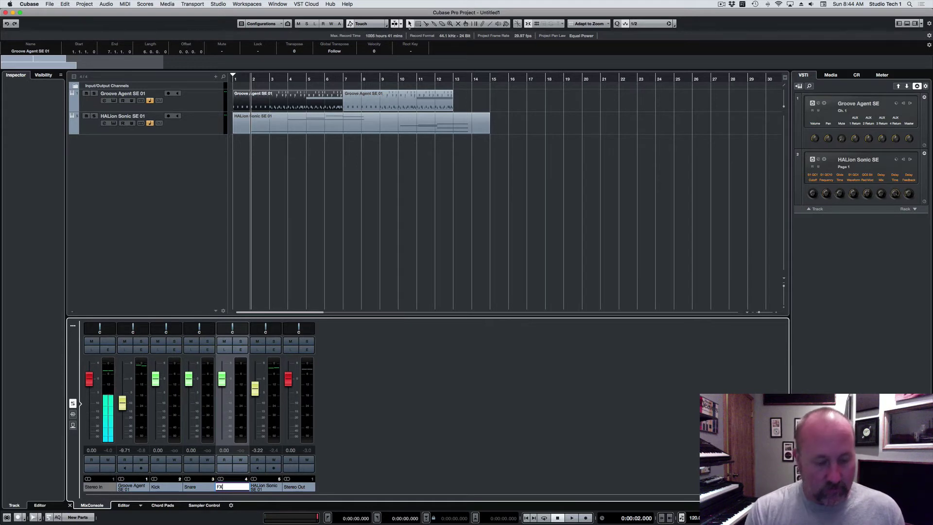
{"action": "key", "text": "Return"}
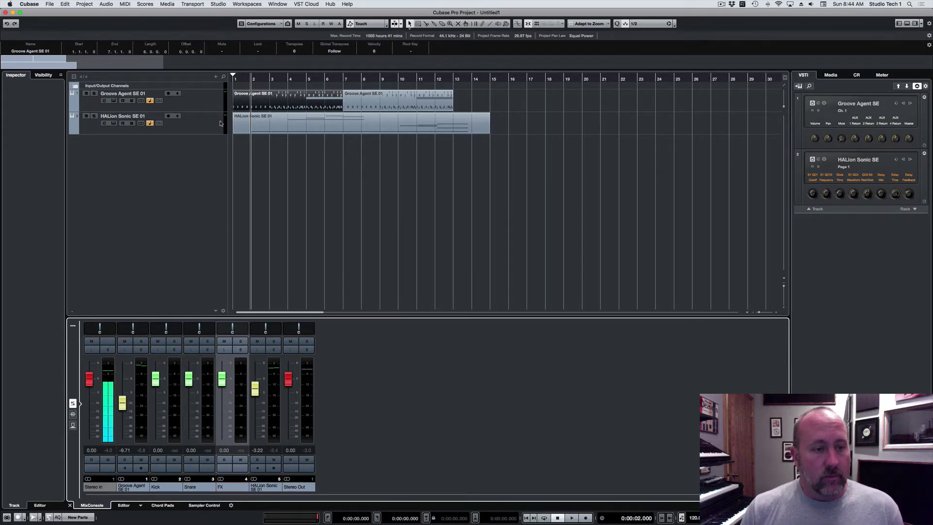
Open the Groove Agent SE instrument and assign the Kick 1 pad to Out 2.
{"action": "left_click", "coordinate": [219, 105]}
{"action": "left_click", "coordinate": [57, 163]}
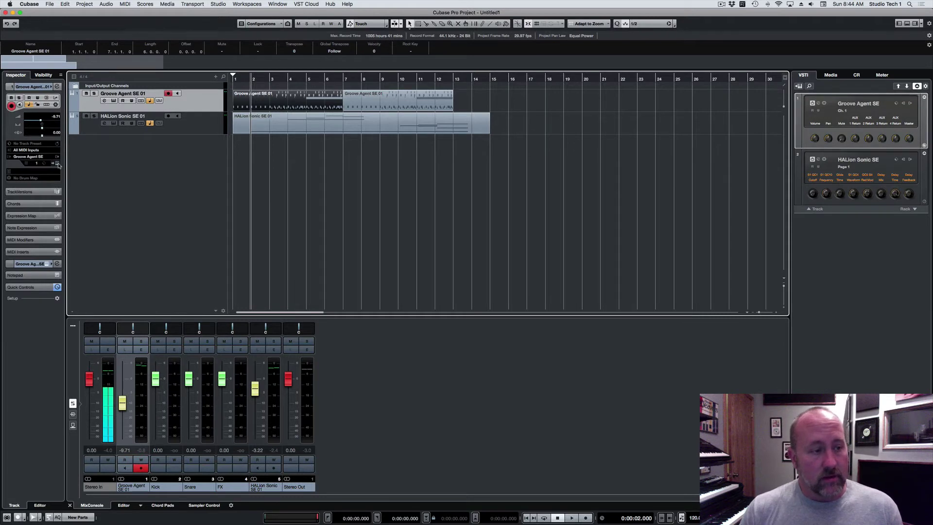
{"action": "left_click", "coordinate": [319, 325]}
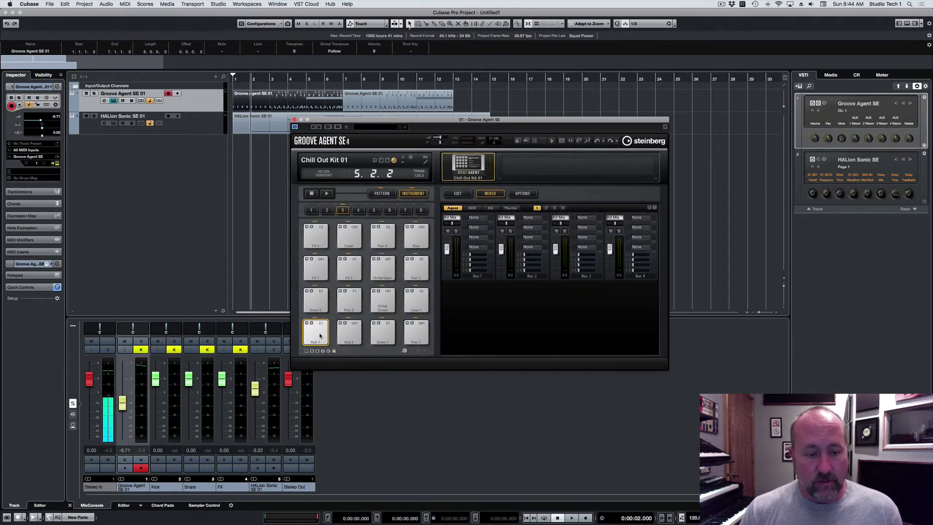
{"action": "left_click", "coordinate": [319, 325]}
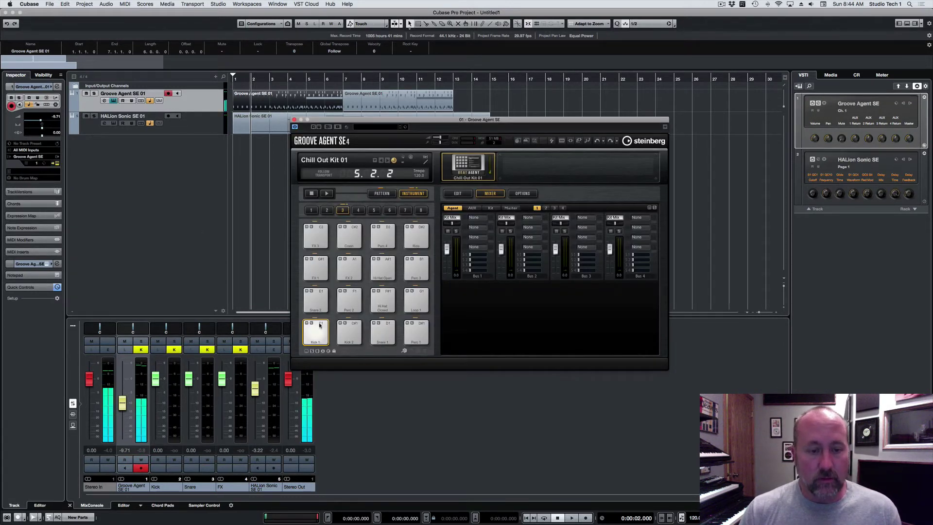
{"action": "right_click", "coordinate": [319, 325]}
{"action": "mouse_move", "coordinate": [356, 341]}
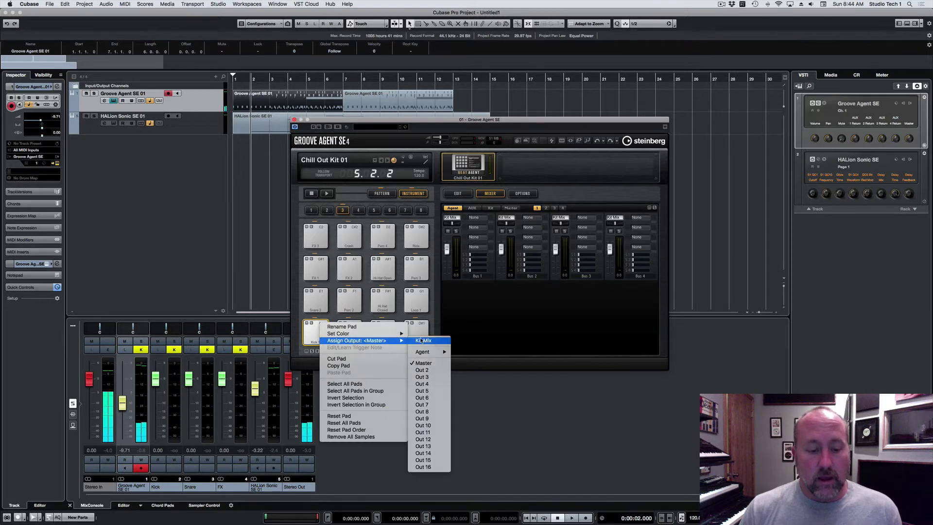
{"action": "left_click", "coordinate": [432, 371]}
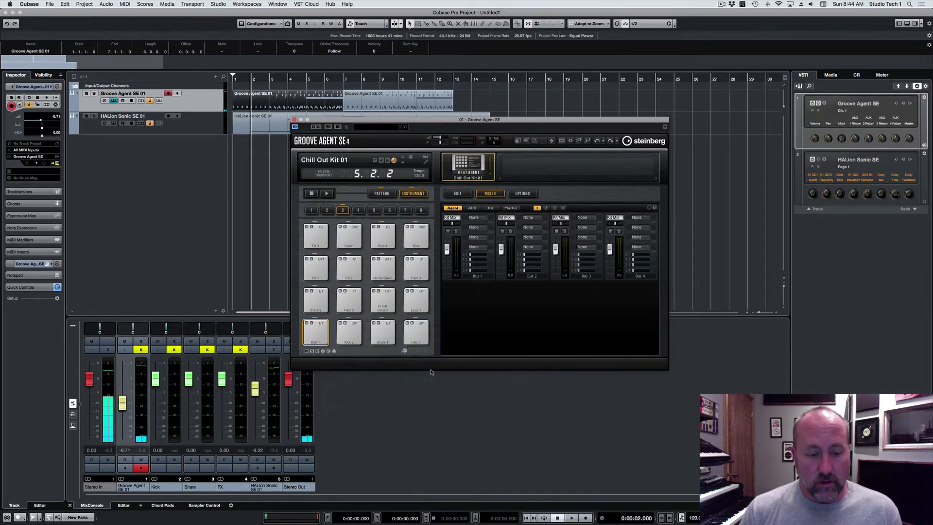
Audition the Kick 2 pad and assign its output to Out 3.
{"action": "left_click", "coordinate": [353, 330]}
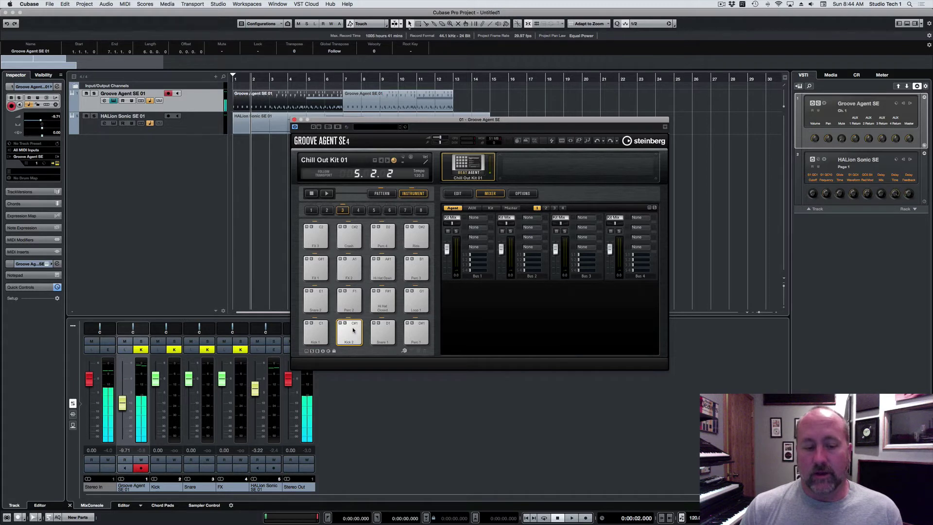
{"action": "right_click", "coordinate": [353, 330]}
{"action": "mouse_move", "coordinate": [390, 348]}
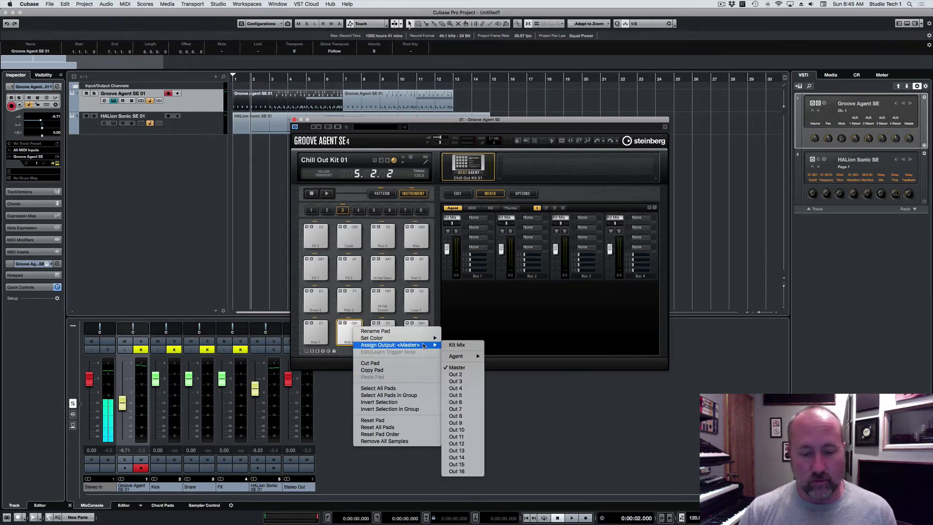
{"action": "left_click", "coordinate": [478, 383]}
Audition the FX 2, closed hi-hat and Loop 1 pads, and assign the FX 2 pad to Out 4.
{"action": "left_click", "coordinate": [351, 264]}
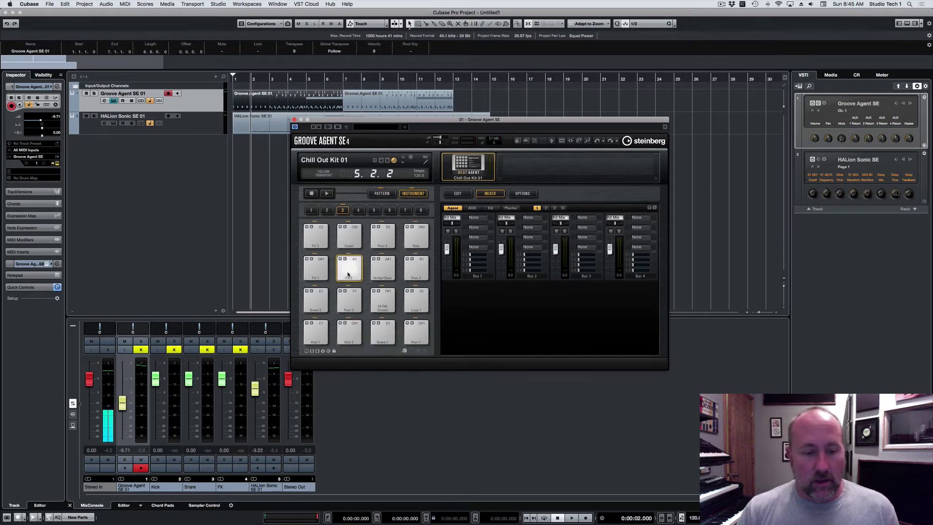
{"action": "left_click", "coordinate": [382, 301]}
{"action": "left_click", "coordinate": [422, 303]}
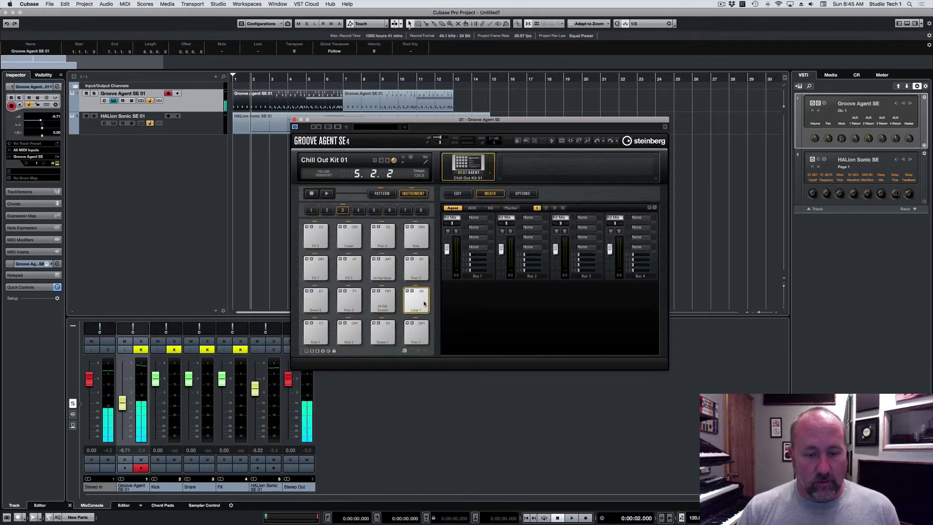
{"action": "left_click", "coordinate": [347, 267]}
{"action": "right_click", "coordinate": [346, 262]}
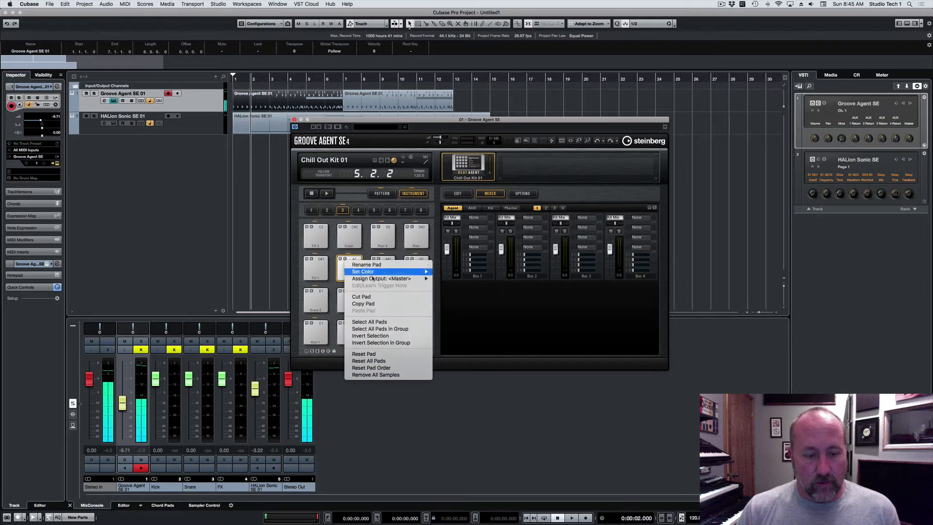
{"action": "mouse_move", "coordinate": [389, 279]}
{"action": "left_click", "coordinate": [447, 322]}
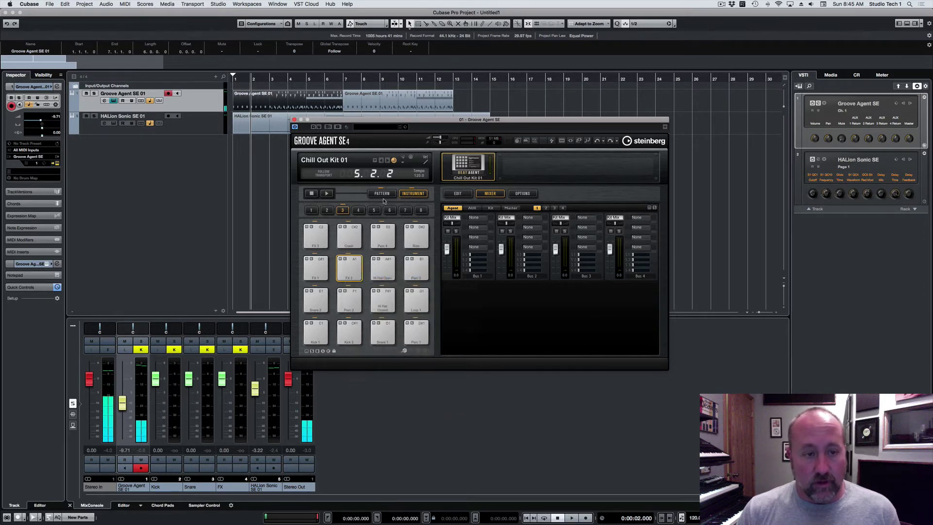
{"action": "left_click", "coordinate": [294, 120]}
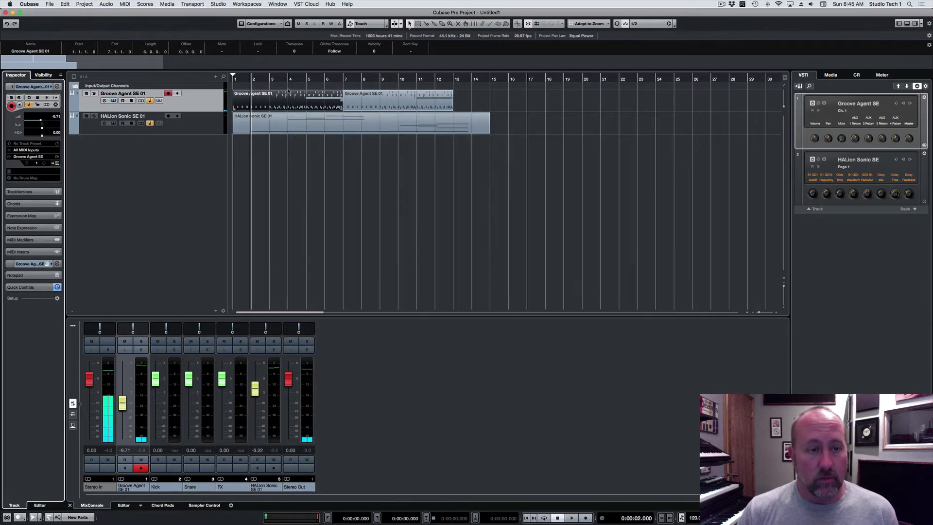
Solo the Groove Agent SE 01 track and play a short passage to check the separate output channels' levels.
{"action": "left_click", "coordinate": [93, 94]}
{"action": "key", "text": "space"}
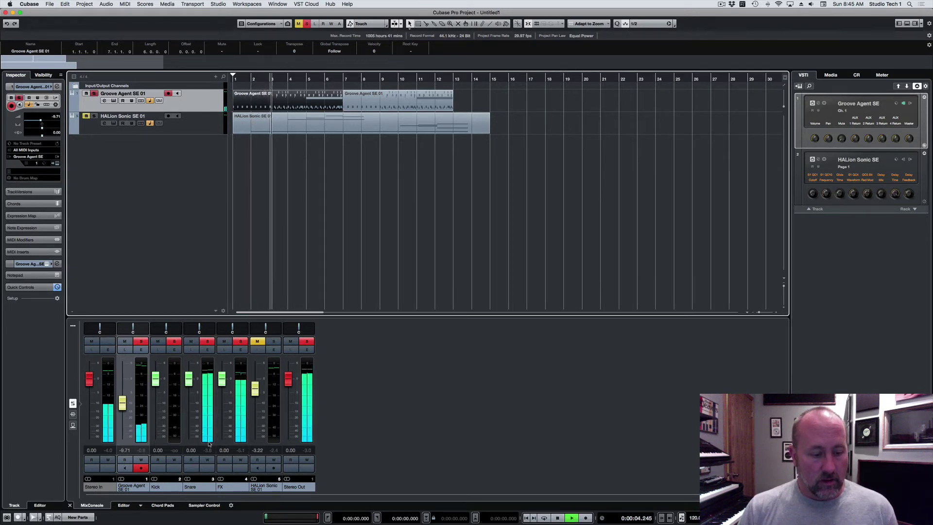
{"action": "key", "text": "space"}
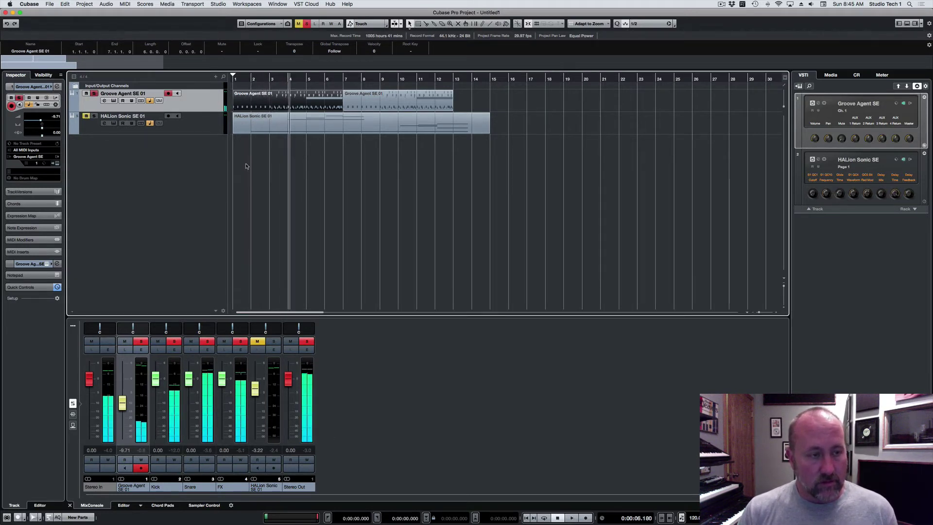
Clear the Groove Agent SE 01 track's solo, solo the Kick channel and play a short passage.
{"action": "left_click", "coordinate": [94, 94]}
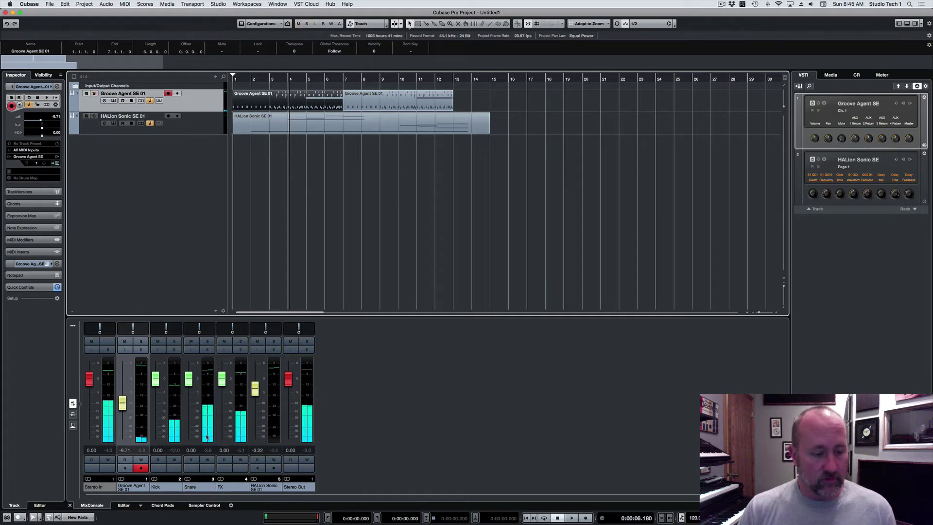
{"action": "left_click", "coordinate": [176, 342]}
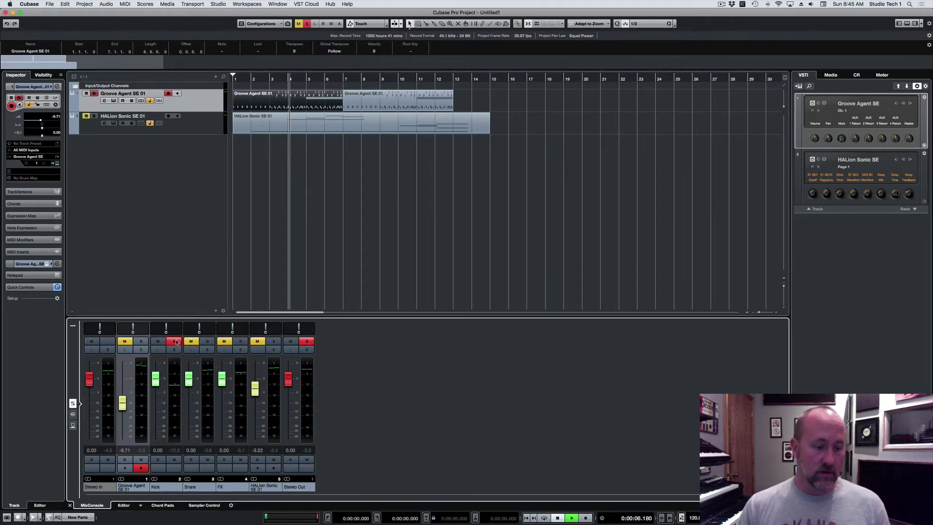
{"action": "key", "text": "space"}
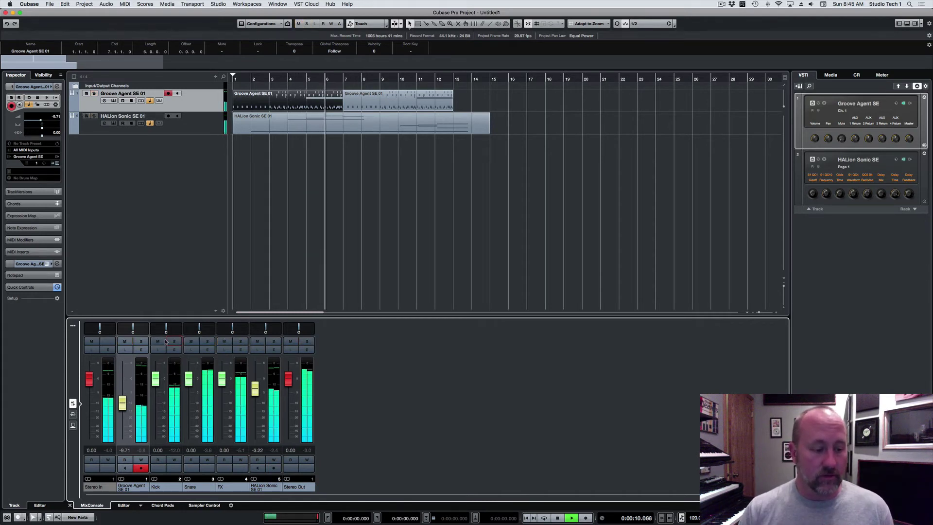
{"action": "key", "text": "space"}
Switch the solo from Kick to the Groove Agent SE 01 mixer channel and listen to a short passage.
{"action": "left_click", "coordinate": [176, 342]}
{"action": "left_click", "coordinate": [142, 342]}
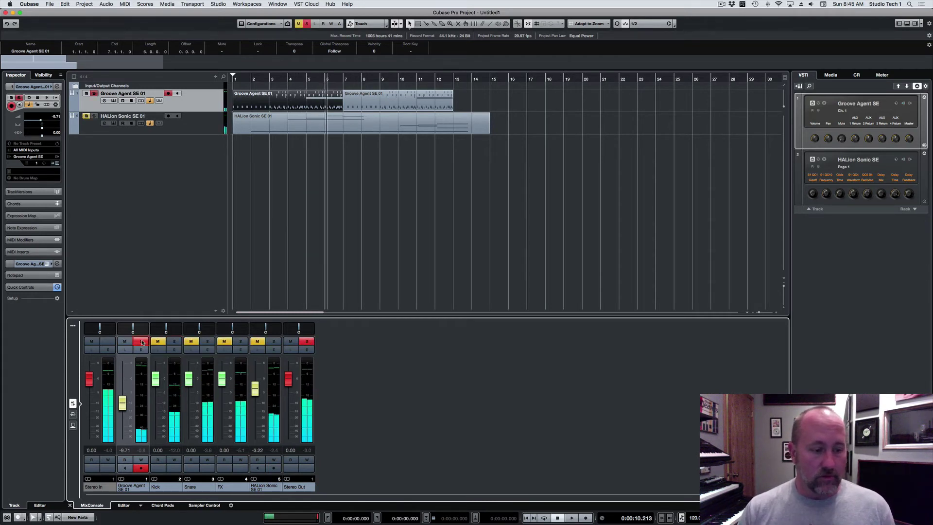
{"action": "key", "text": "space"}
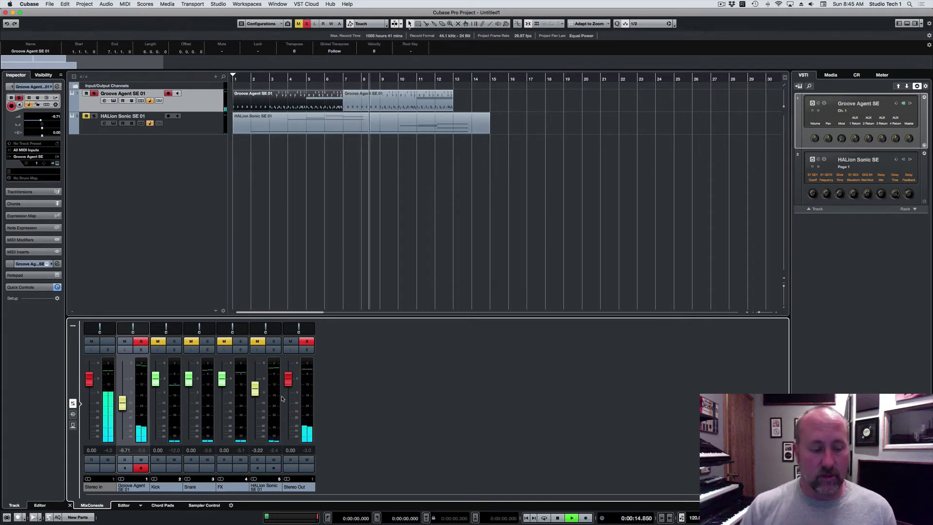
{"action": "key", "text": "space"}
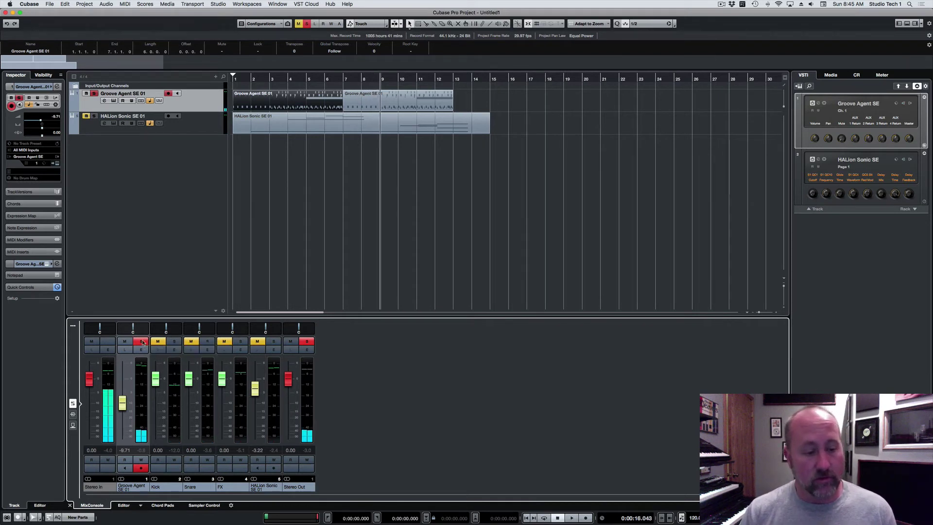
Listen to the Snare channel and then the FX channel by soloing each during playback.
{"action": "left_click", "coordinate": [207, 342]}
{"action": "key", "text": "space"}
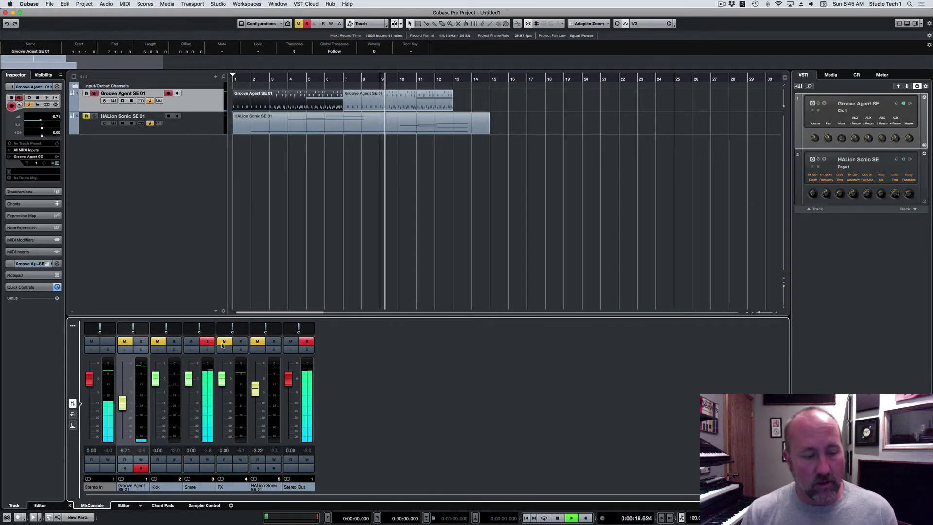
{"action": "left_click", "coordinate": [241, 342]}
{"action": "left_click", "coordinate": [208, 342]}
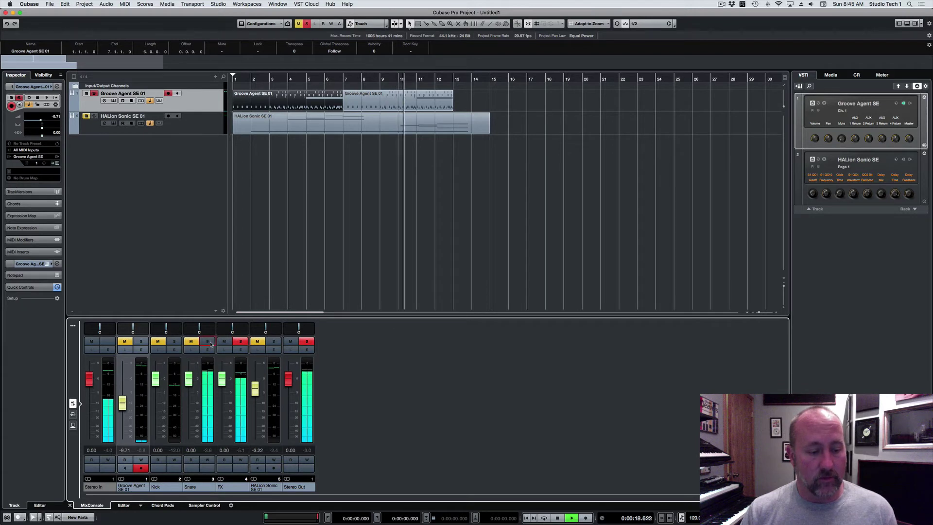
{"action": "key", "text": "space"}
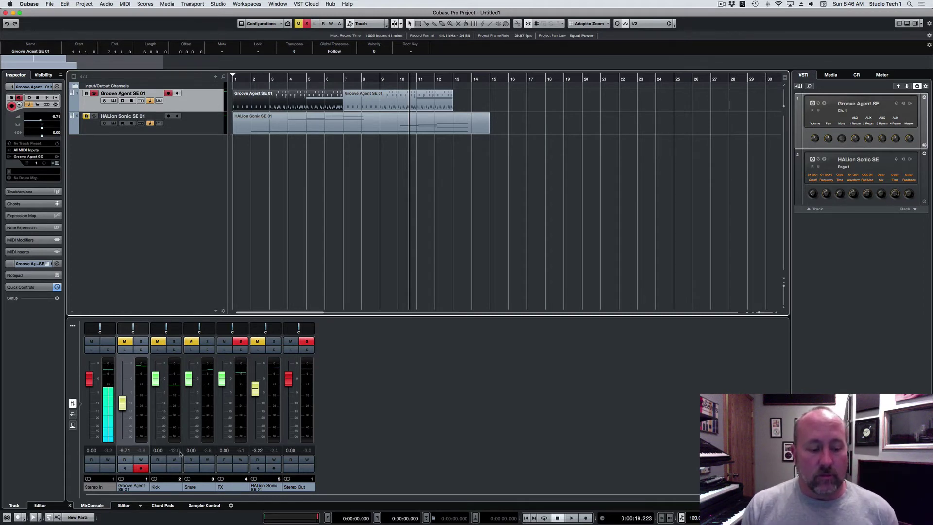
Select the Groove Agent SE 01 through FX channels and try out the FX and Snare faders individually, leaving both near 0 dB.
{"action": "left_click", "coordinate": [176, 427]}
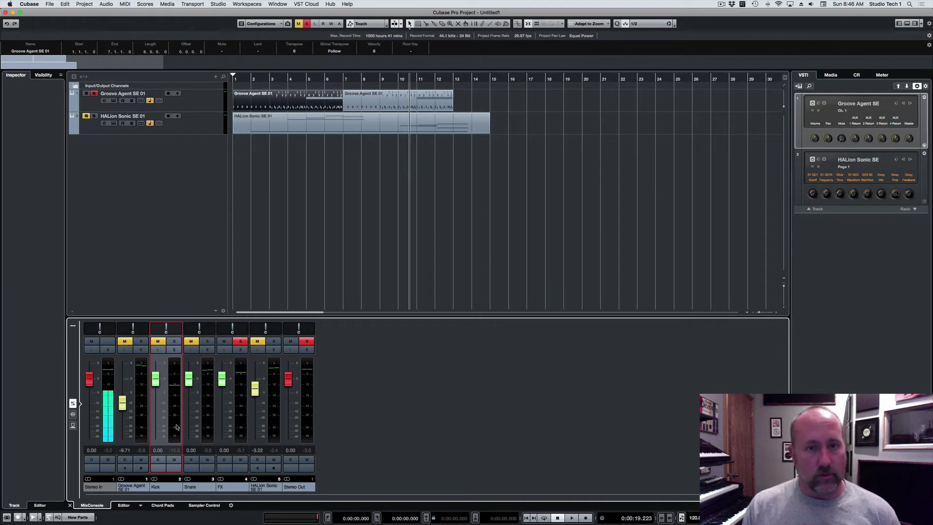
{"action": "left_click", "coordinate": [142, 419]}
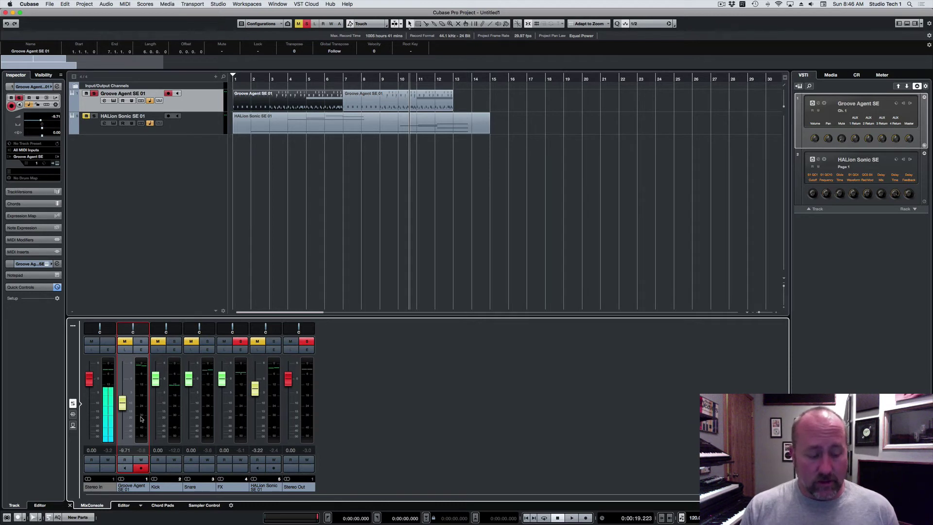
{"action": "left_click", "coordinate": [240, 412]}
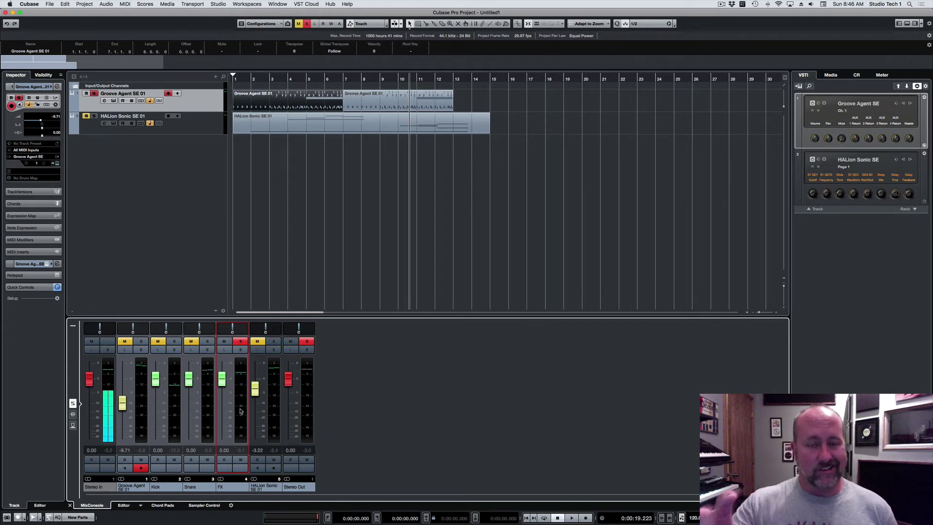
{"action": "left_click", "coordinate": [228, 401]}
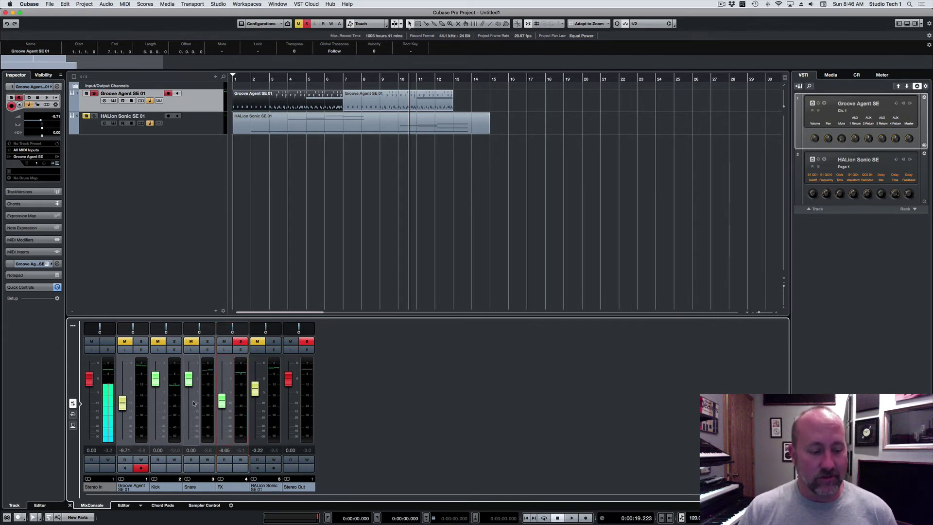
{"action": "left_click_drag", "start_coordinate": [190, 402], "coordinate": [190, 380]}
{"action": "left_click", "coordinate": [226, 381]}
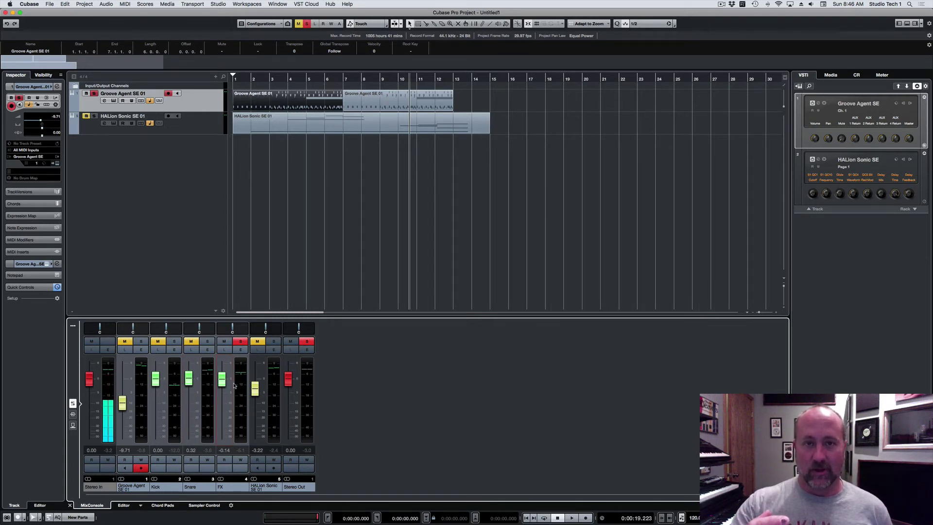
Mute the Stereo In channel and add one VCA fader to the Groove Agent SE 01, Kick, Snare and FX channels.
{"action": "left_click", "coordinate": [91, 341]}
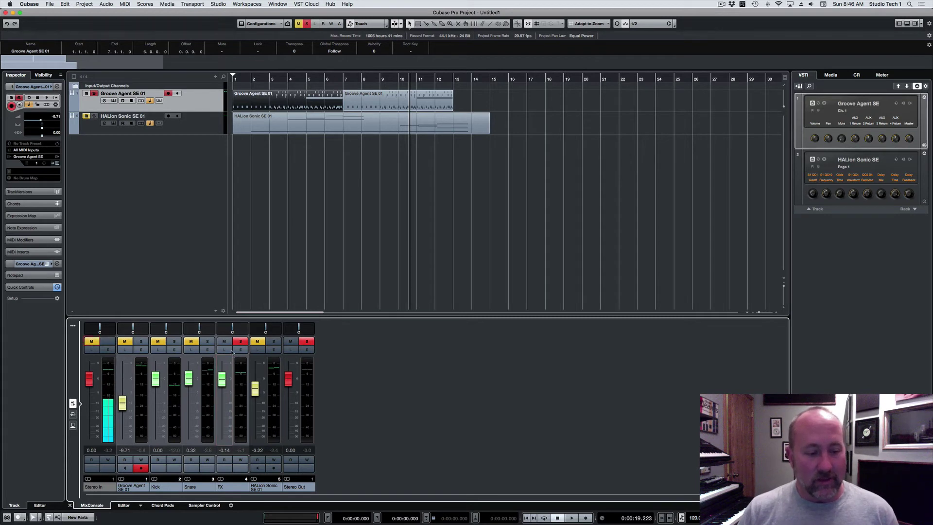
{"action": "left_click", "coordinate": [234, 381]}
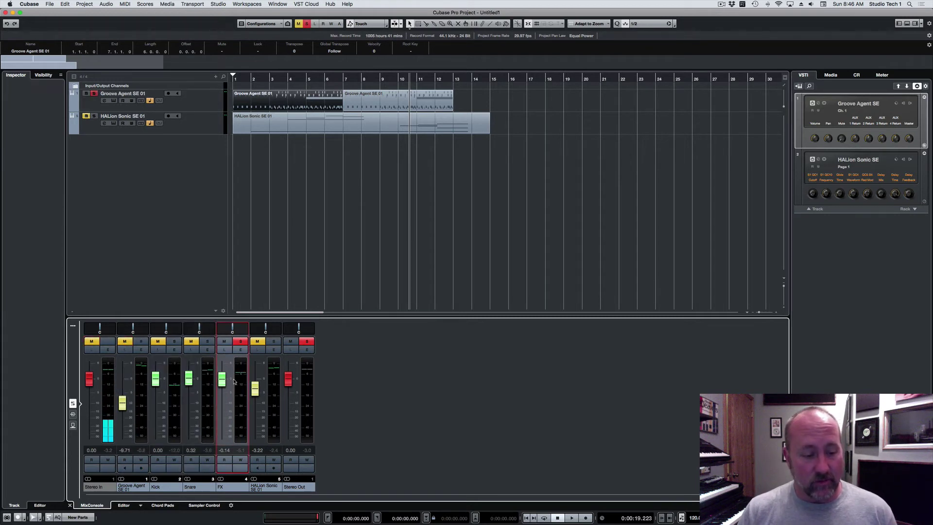
{"action": "left_click", "coordinate": [143, 389]}
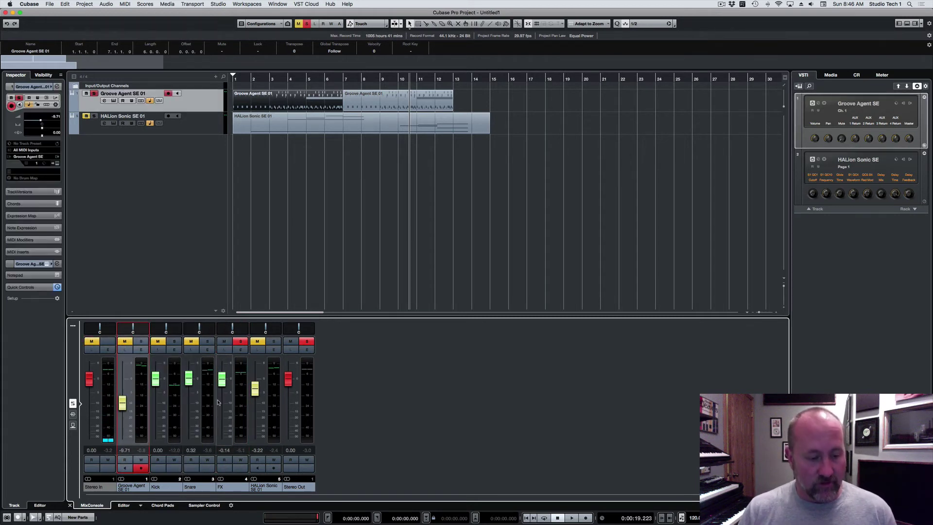
{"action": "left_click", "coordinate": [243, 396]}
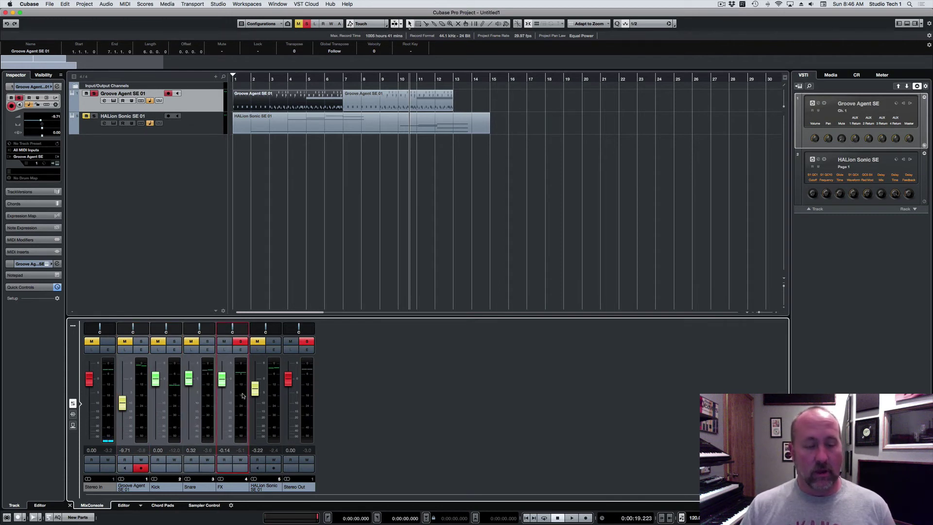
{"action": "right_click", "coordinate": [243, 395]}
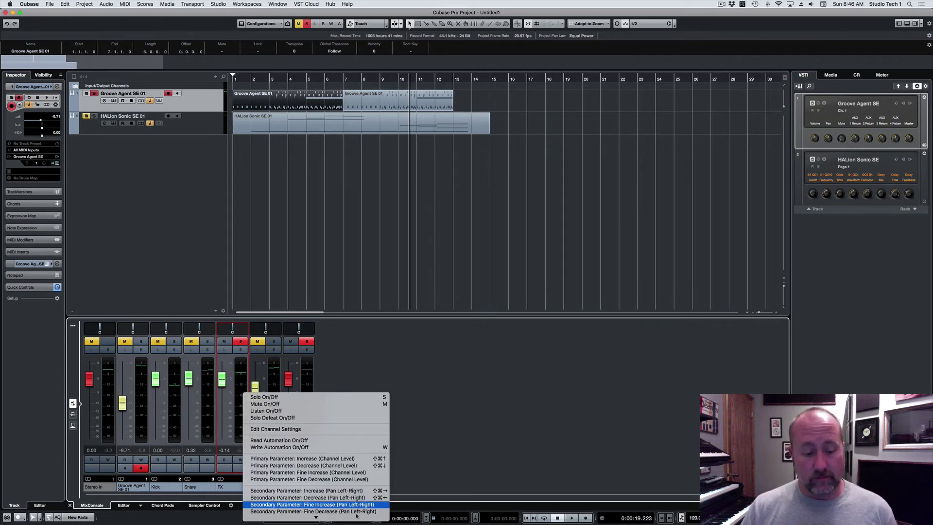
{"action": "scroll", "coordinate": [311, 504], "scroll_direction": "down", "scroll_amount": 8}
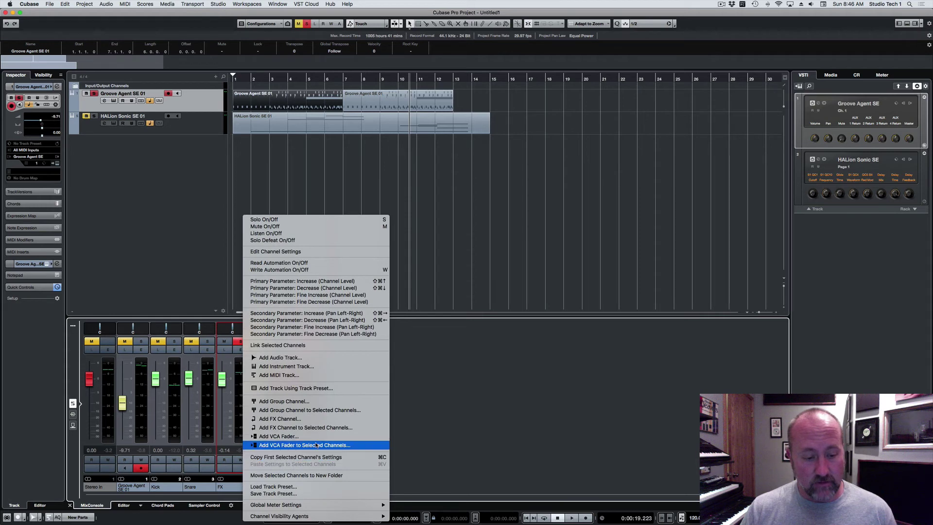
{"action": "left_click", "coordinate": [344, 446]}
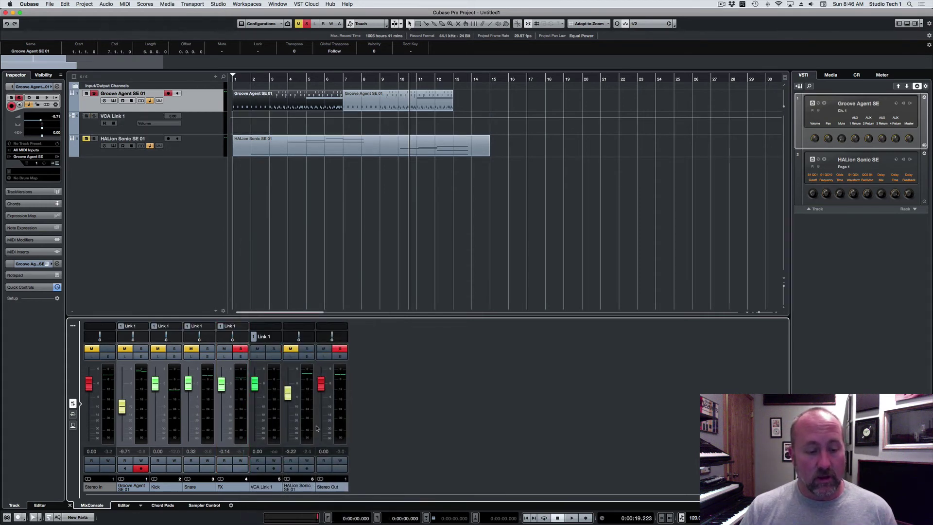
Set the VCA fader to -1.68, Kick to -0.18, Snare to -6.80 and FX to -6.01, and clear all solos and mutes.
{"action": "mouse_move", "coordinate": [254, 388]}
{"action": "left_mouse_down"}
{"action": "mouse_move", "coordinate": [261, 394]}
{"action": "mouse_move", "coordinate": [260, 381]}
{"action": "left_mouse_up"}
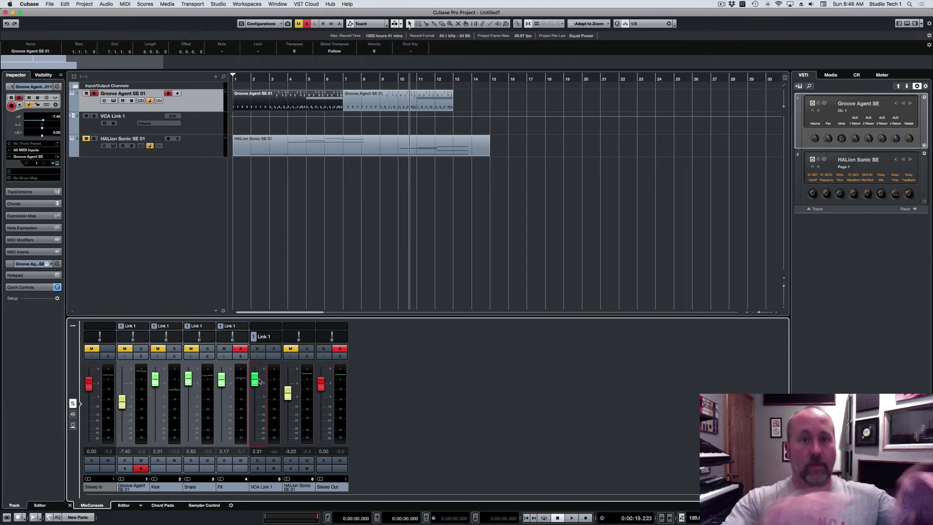
{"action": "left_click_drag", "start_coordinate": [259, 381], "coordinate": [159, 387]}
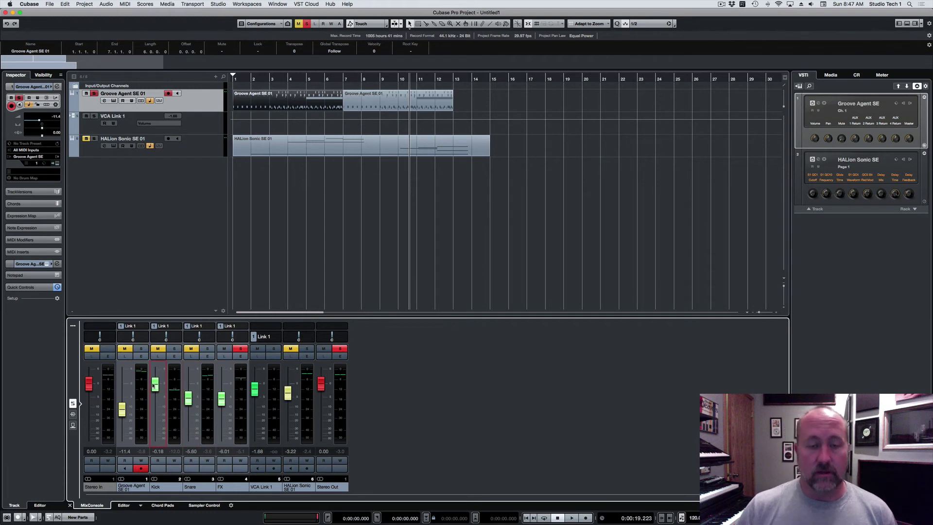
{"action": "left_click", "coordinate": [307, 23]}
{"action": "left_click", "coordinate": [298, 23]}
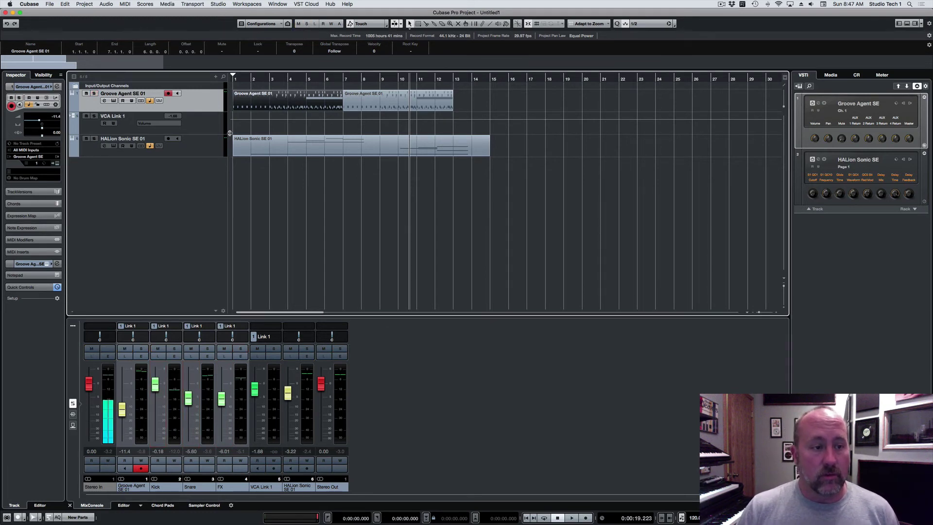
Open the HALion Sonic SE 01 track's instrument and route the Ashes In The Dark program to the Main output.
{"action": "left_click", "coordinate": [192, 123]}
{"action": "left_click", "coordinate": [182, 146]}
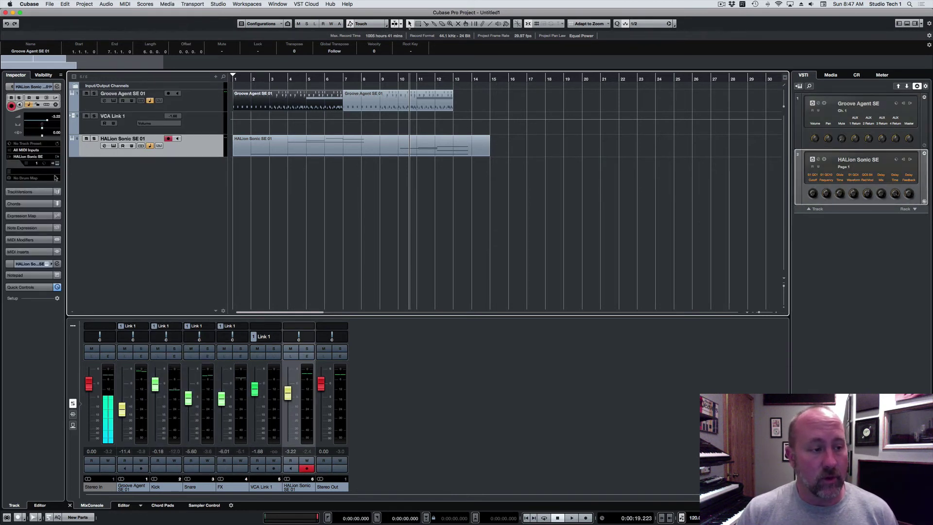
{"action": "left_click", "coordinate": [57, 163]}
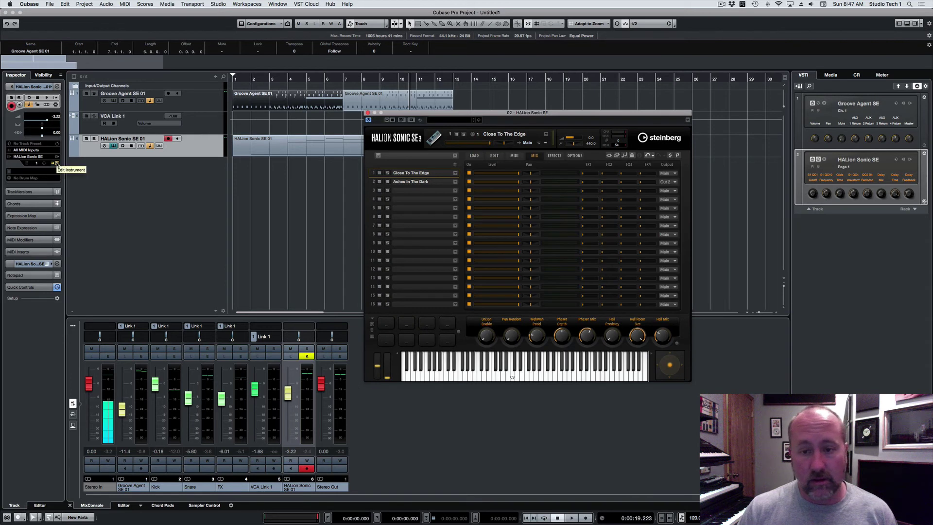
{"action": "left_click", "coordinate": [674, 183]}
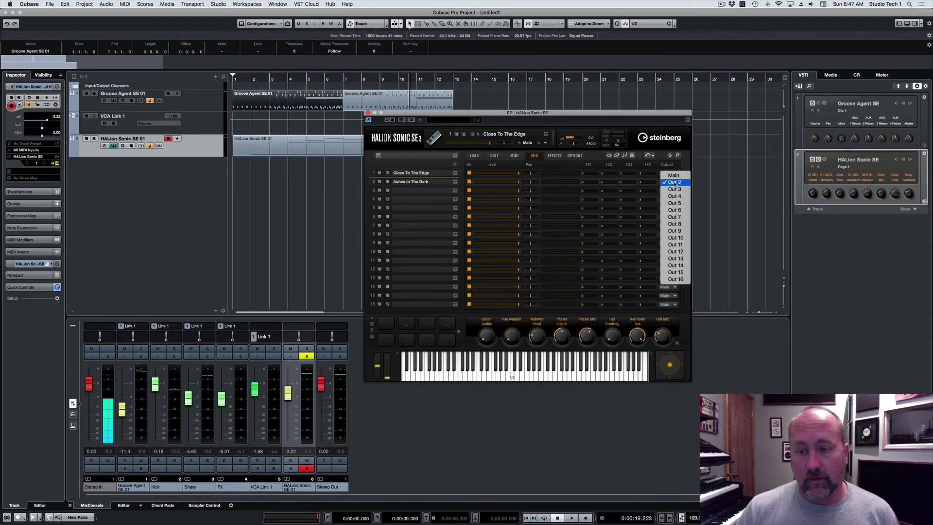
{"action": "left_click", "coordinate": [679, 179]}
Show the instrument's edit page, mute the Groove Agent SE 01 track and play the HALion part from bar 3.
{"action": "left_click", "coordinate": [494, 155]}
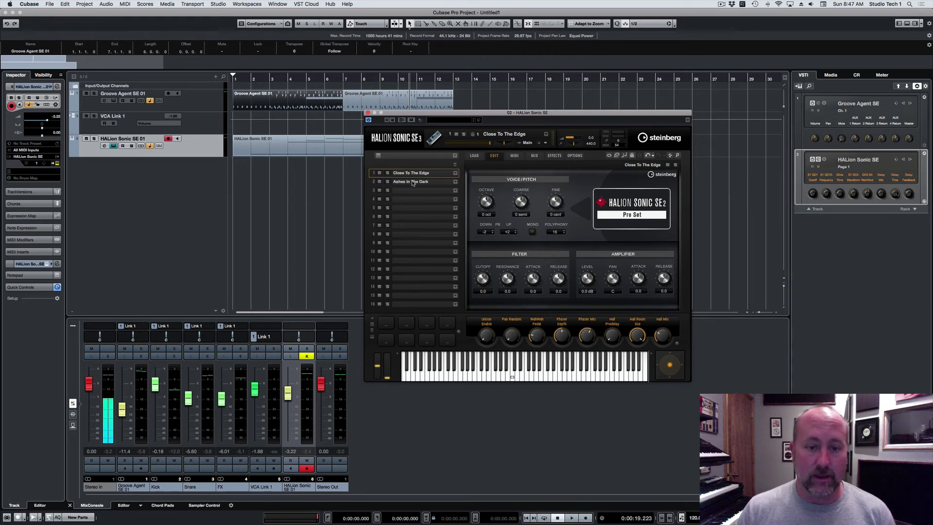
{"action": "key", "text": "space"}
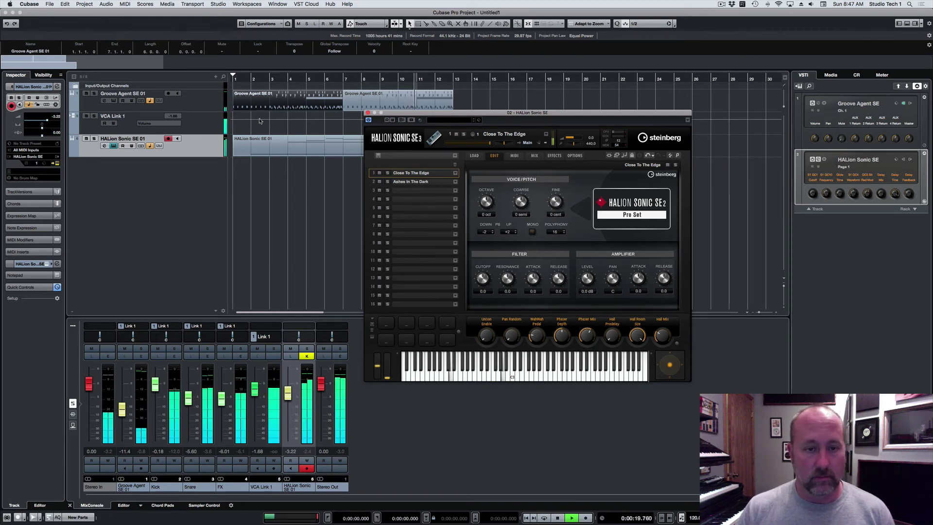
{"action": "left_click", "coordinate": [87, 94]}
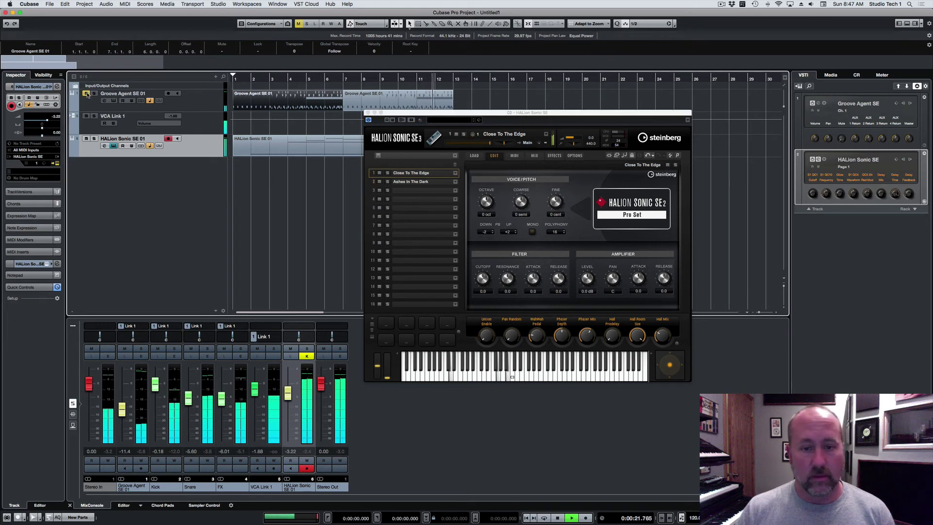
{"action": "key", "text": "space"}
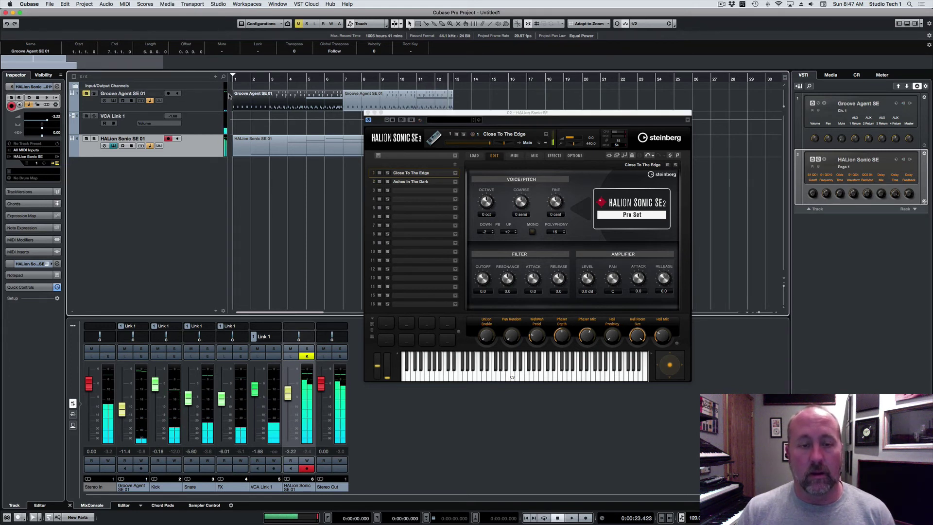
{"action": "left_click", "coordinate": [269, 79]}
{"action": "key", "text": "space"}
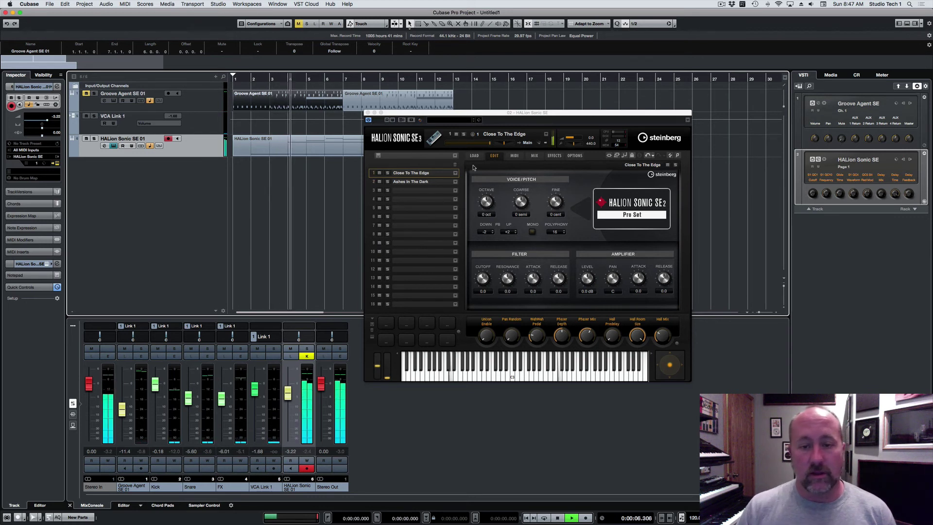
{"action": "key", "text": "space"}
Route the Ashes In The Dark program to Out 2 on the instrument's mix page.
{"action": "left_click", "coordinate": [534, 155]}
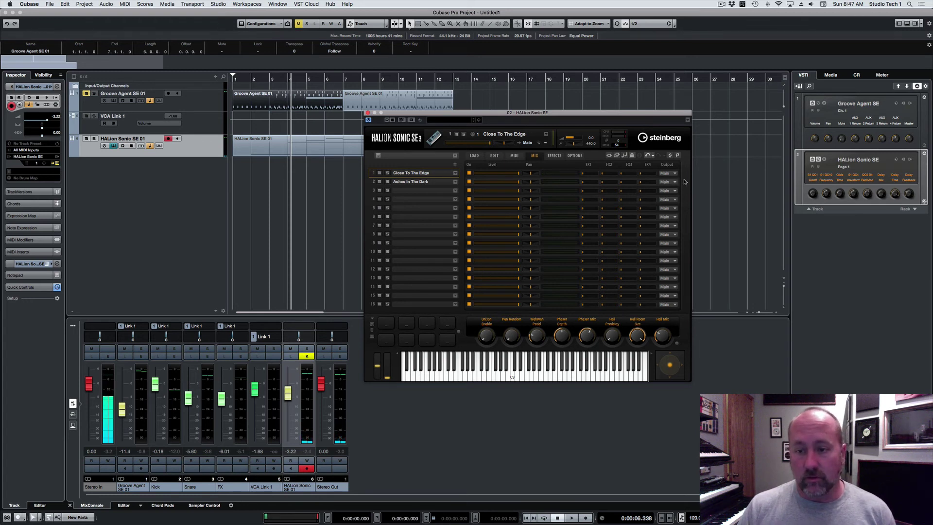
{"action": "left_click", "coordinate": [669, 174]}
{"action": "left_click", "coordinate": [674, 189]}
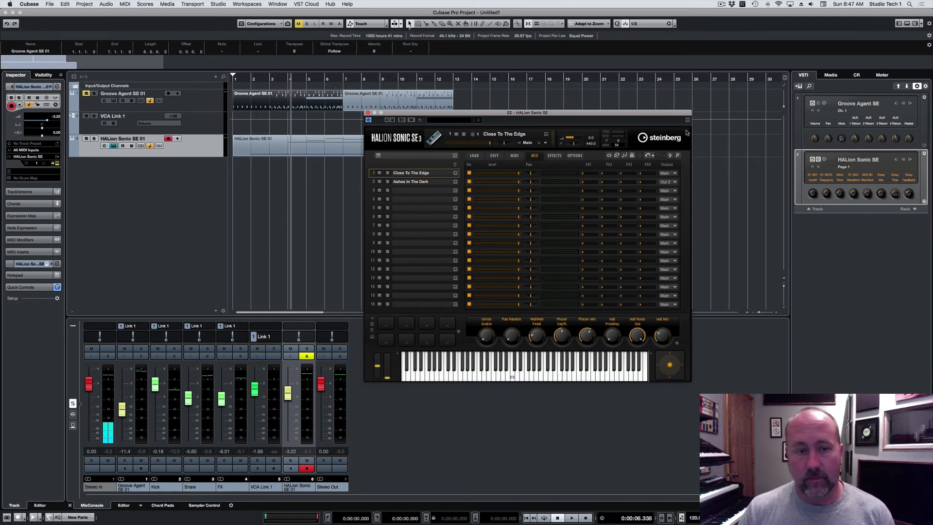
Activate the HSSE Out 2 stereo output for HALion Sonic SE and close the instrument window.
{"action": "left_click", "coordinate": [910, 160]}
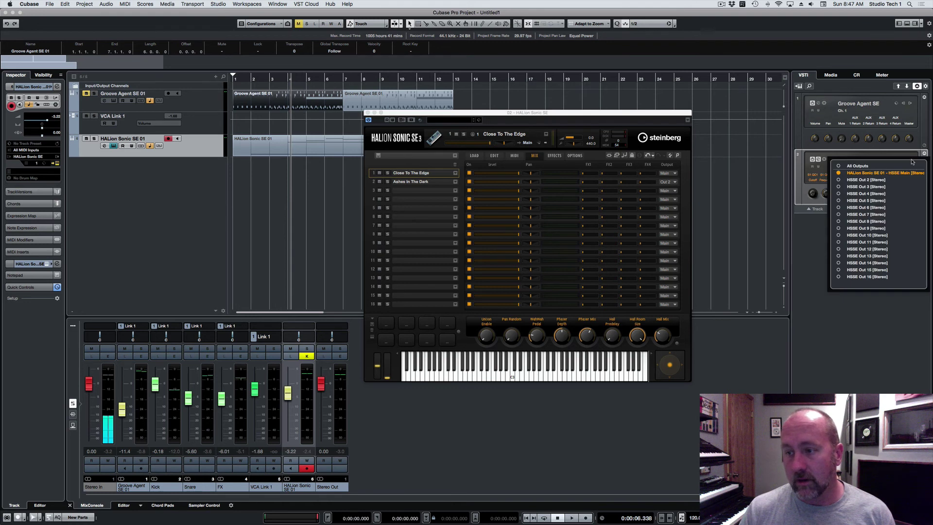
{"action": "left_click", "coordinate": [839, 180]}
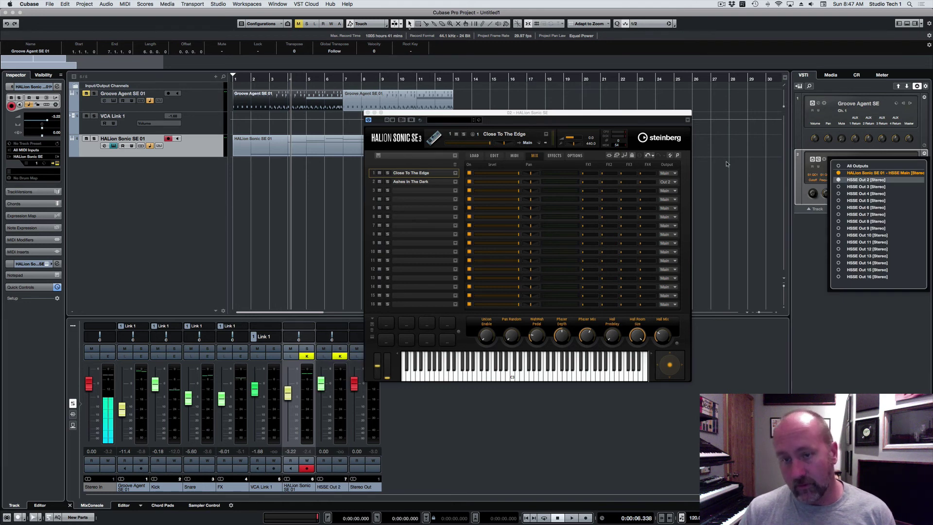
{"action": "left_click", "coordinate": [368, 112]}
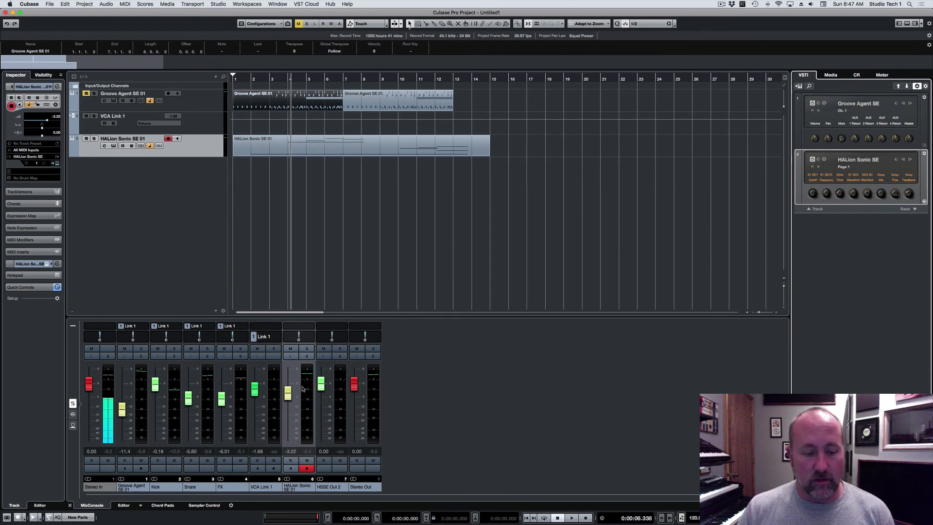
Play the project, soloing the HALion Sonic SE 01 channel and switching the solo to HSSE Out 2, and stop playback.
{"action": "key", "text": "space"}
{"action": "left_click", "coordinate": [306, 349]}
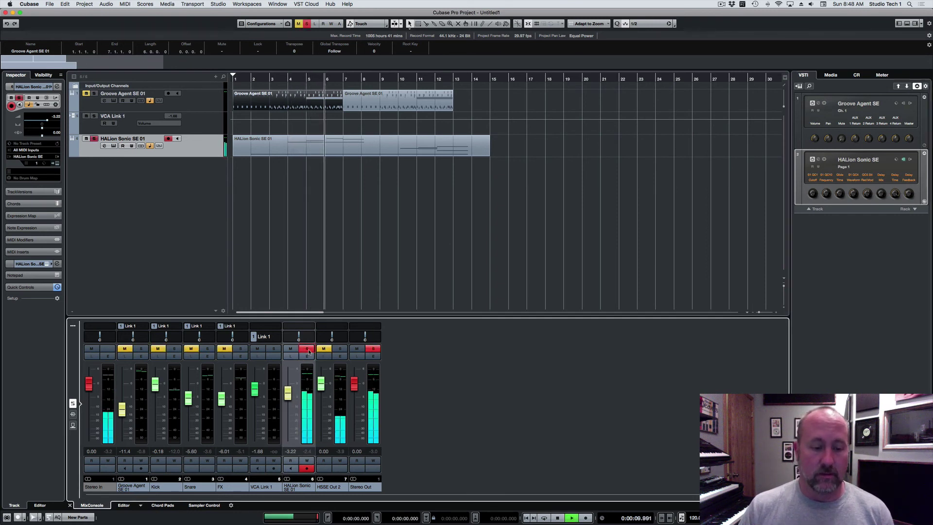
{"action": "left_click", "coordinate": [306, 350]}
{"action": "left_click", "coordinate": [341, 349]}
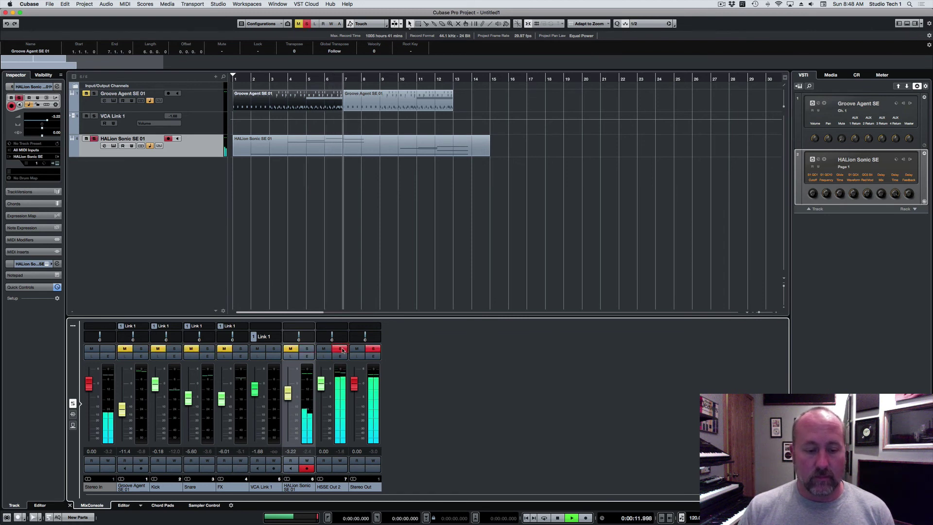
{"action": "key", "text": "space"}
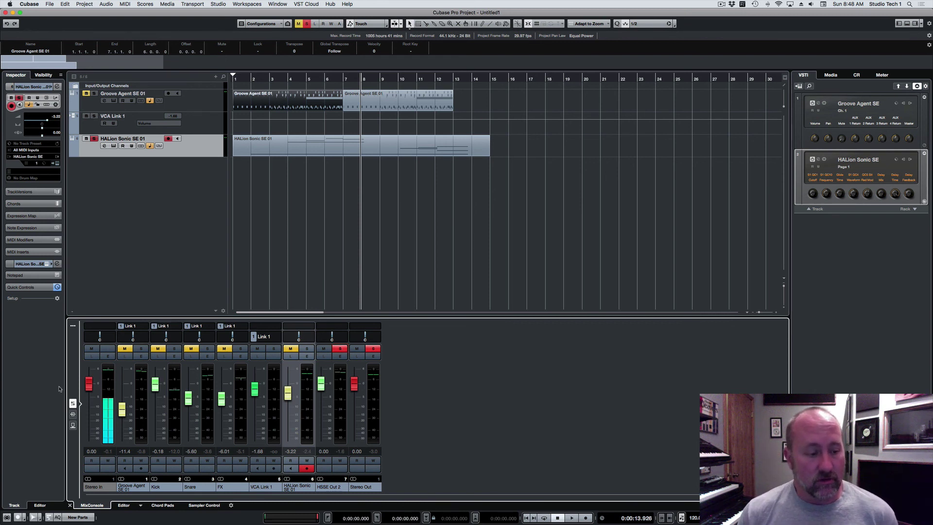
Mute the Stereo In channel in the mixer.
{"action": "left_click", "coordinate": [91, 349]}
{"action": "left_click", "coordinate": [92, 348]}
{"action": "left_click", "coordinate": [91, 348]}
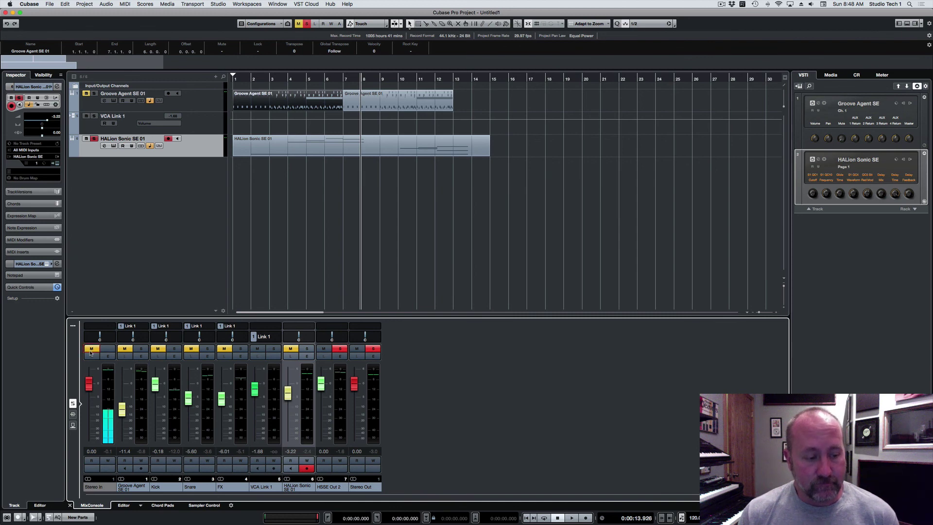